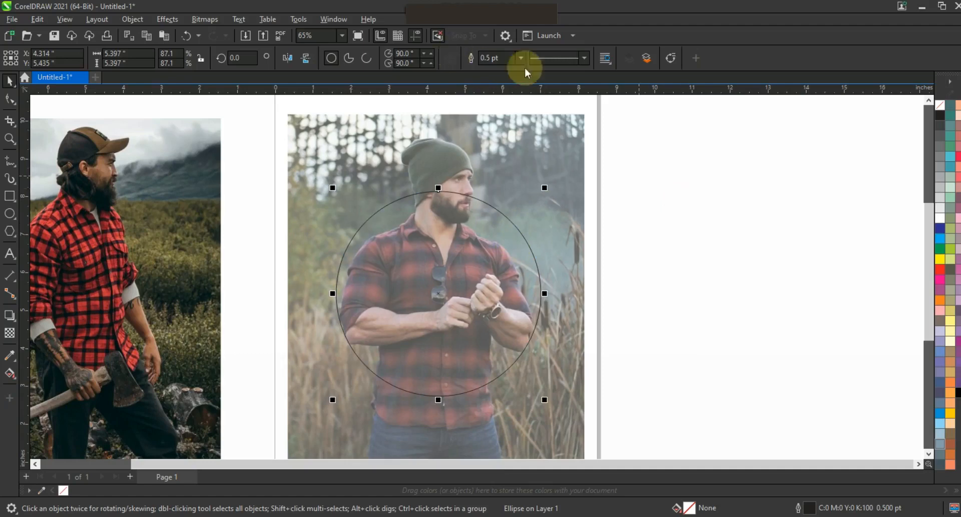
- Set the circle's outline width to 3.0 pt and move it off the photo into the empty area beside it
left_click(495, 170)
left_click(759, 222)
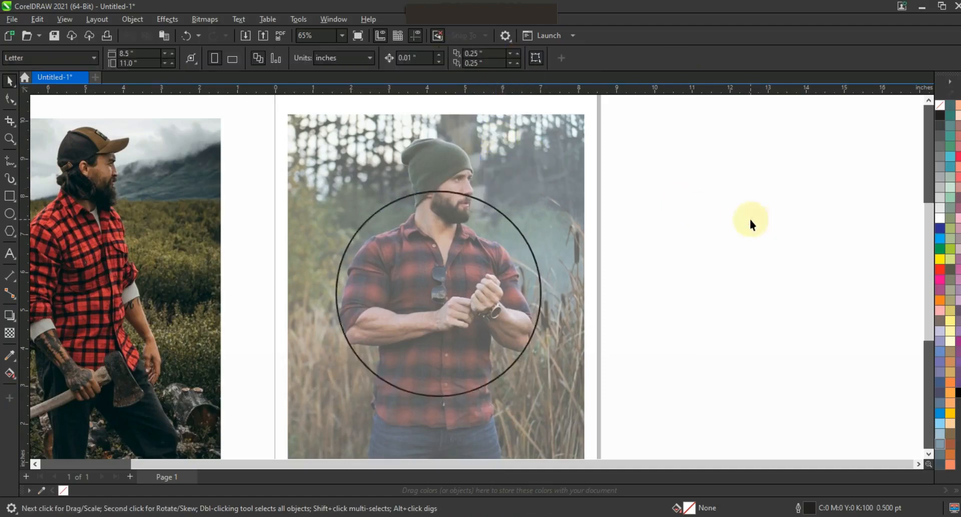
left_click(504, 214)
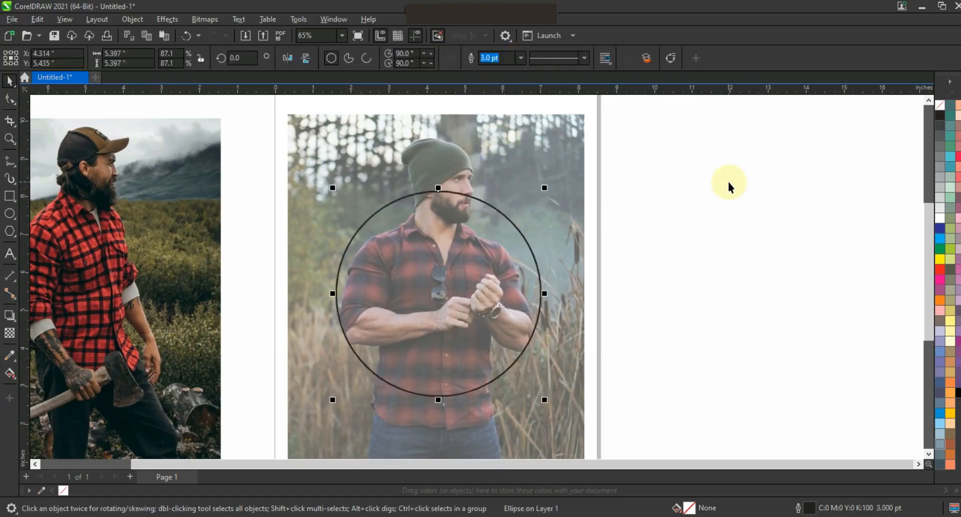
left_click_drag(489, 199, 760, 200)
left_click(730, 156)
- Set the default outline width for new Freehand lines to 1.5 pt
left_click(9, 138)
left_click_drag(398, 144, 498, 224)
left_click(11, 161)
left_click(378, 58)
left_click(356, 112)
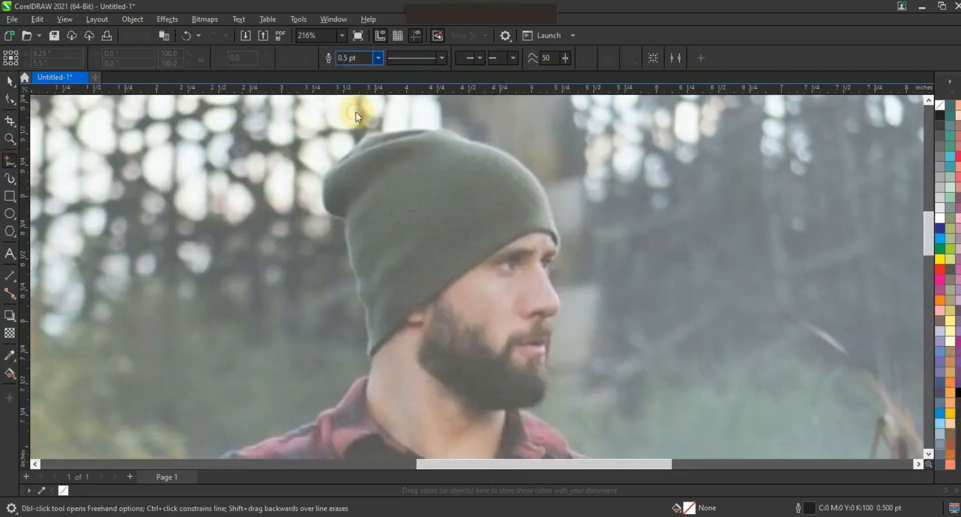
left_click(506, 345)
- Trace straight Freehand segments from the hat's front edge over the crown and down the back of the neck to the shoulder
left_click(553, 224)
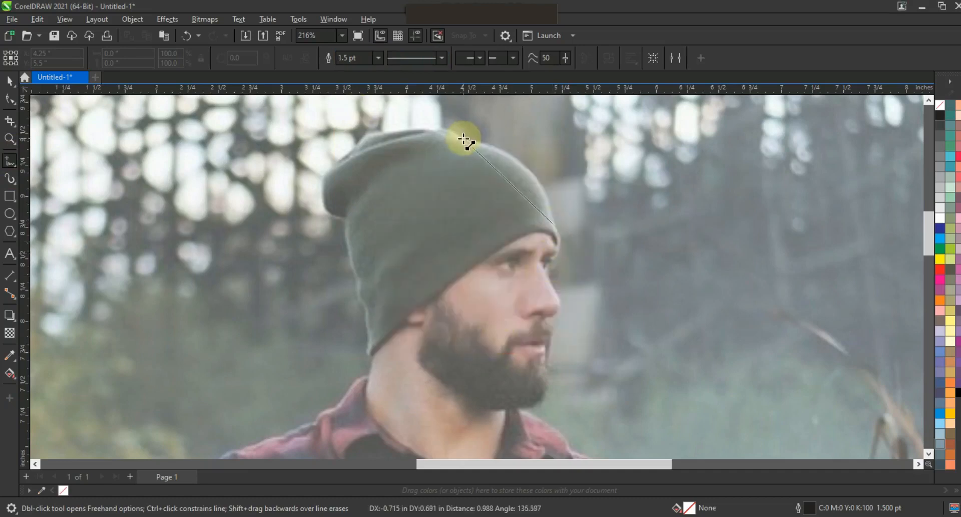
double_click(463, 138)
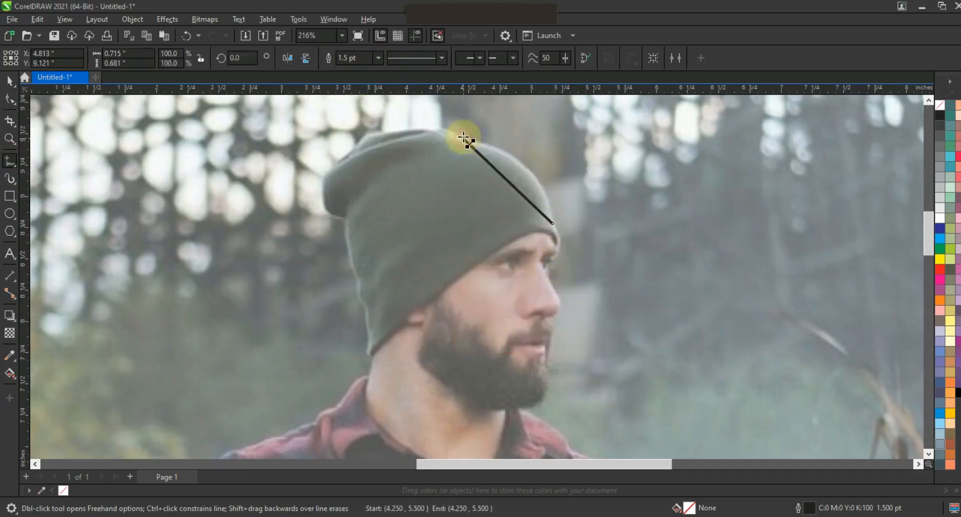
double_click(346, 216)
left_click(357, 283)
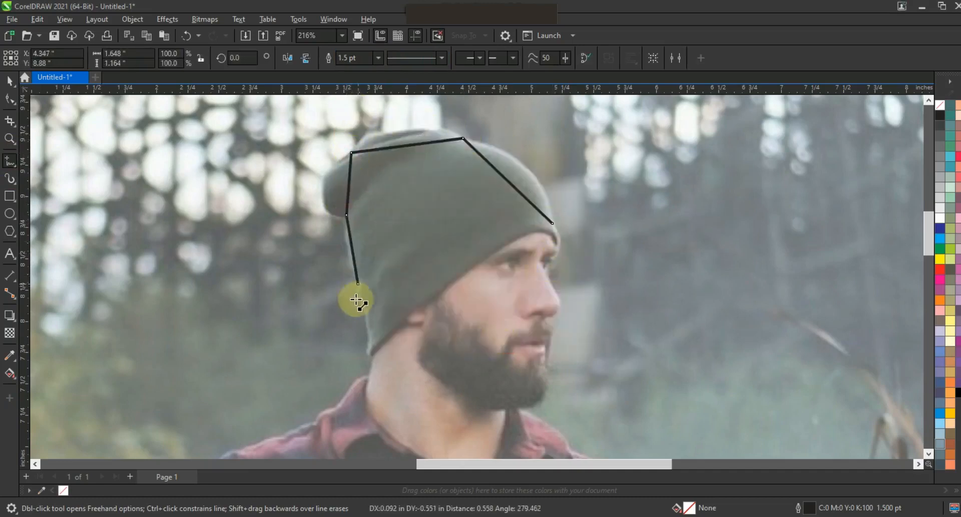
double_click(372, 351)
double_click(368, 373)
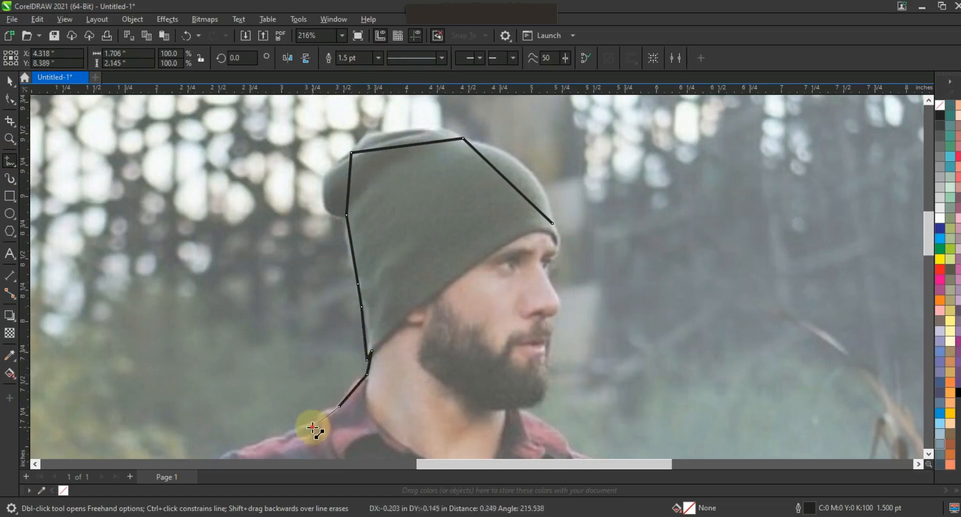
left_click(312, 427)
- Continue the traced outline from the shoulder down the outside of the upper arm and around the elbow
key("F3")
key("F3")
left_click(9, 139)
left_click_drag(153, 210, 414, 352)
left_click(9, 163)
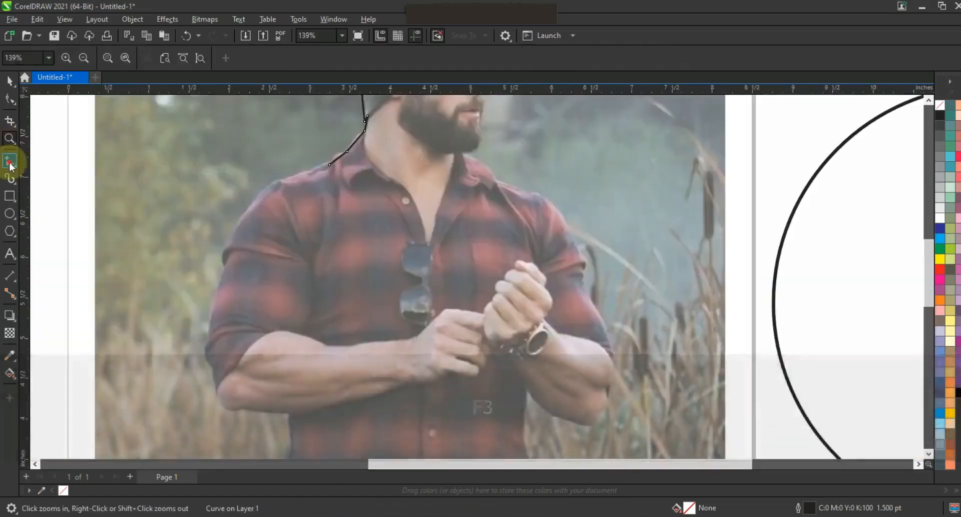
key("space")
left_click(328, 167)
double_click(237, 225)
double_click(223, 262)
double_click(208, 359)
double_click(241, 407)
- Continue the outline down the side, across the lower shirt, and up around the other arm and shoulder to the collar
double_click(290, 412)
double_click(291, 419)
left_click(523, 415)
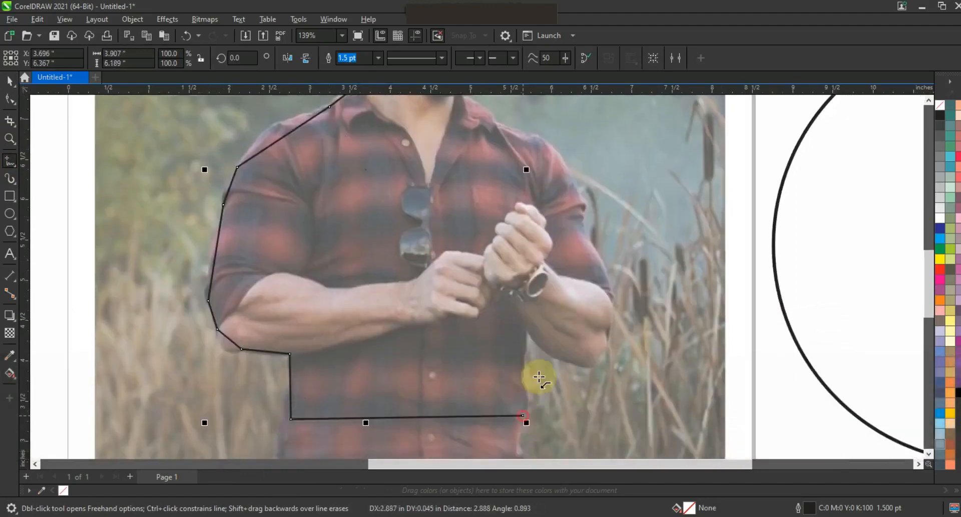
double_click(574, 364)
double_click(609, 329)
double_click(581, 224)
double_click(495, 122)
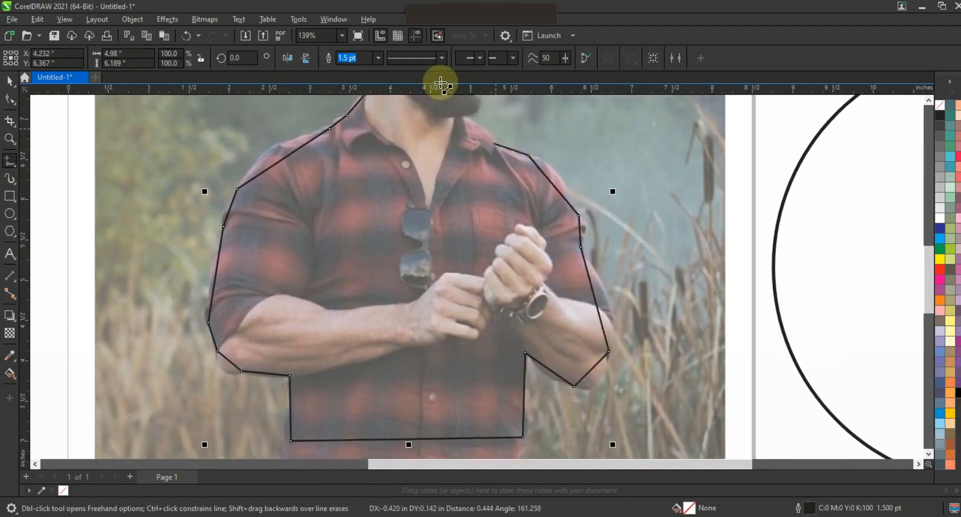
left_click(466, 139)
- Close the man's outline with segments running from the hat's front edge down the face and beard to the collar
left_click(927, 101)
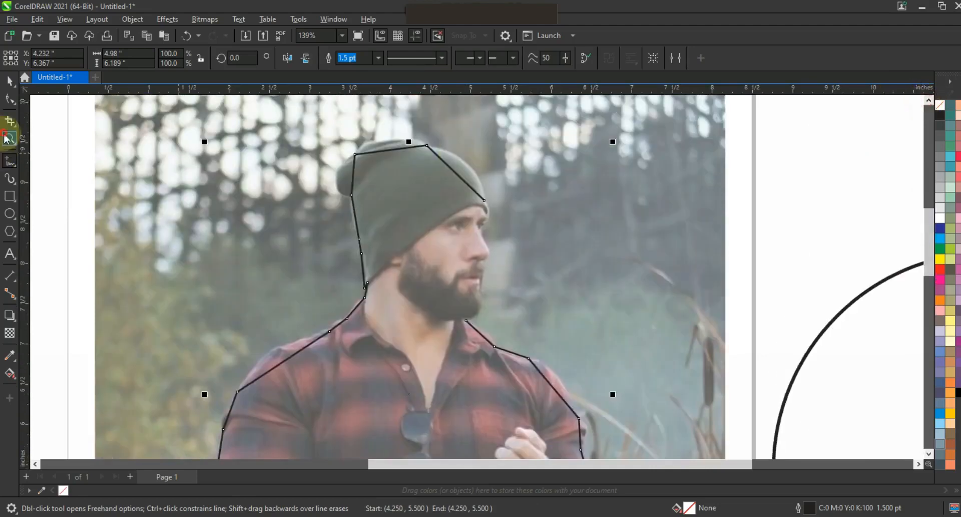
left_click(9, 139)
left_click_drag(345, 149, 618, 375)
key("space")
double_click(482, 175)
double_click(476, 225)
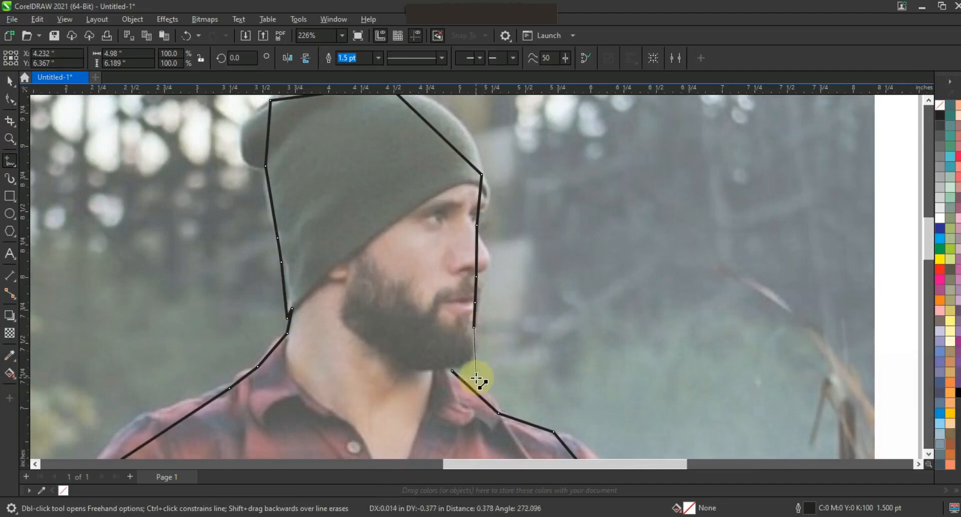
left_click(451, 371)
- Bend the outline's straight segments over the crown of the hat into smooth curves with the Shape tool
key("F10")
key("F3")
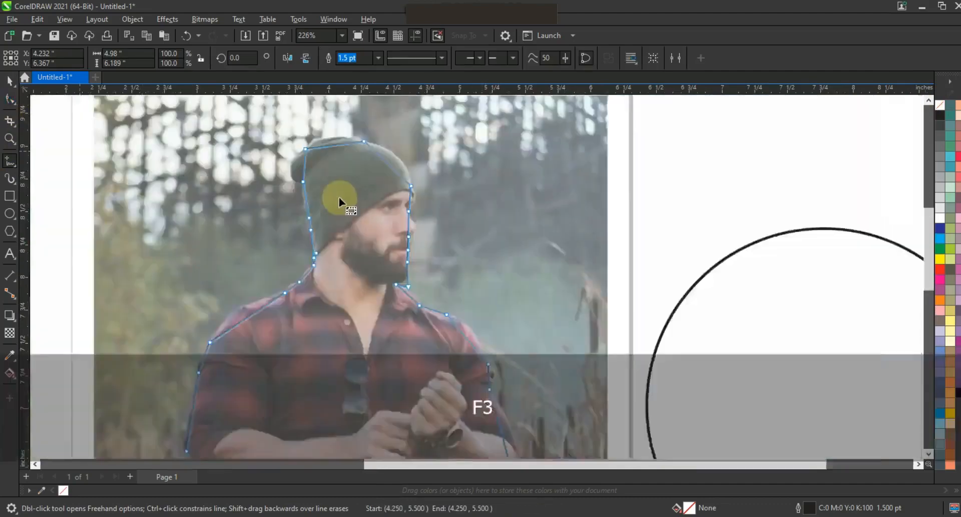
left_click(8, 142)
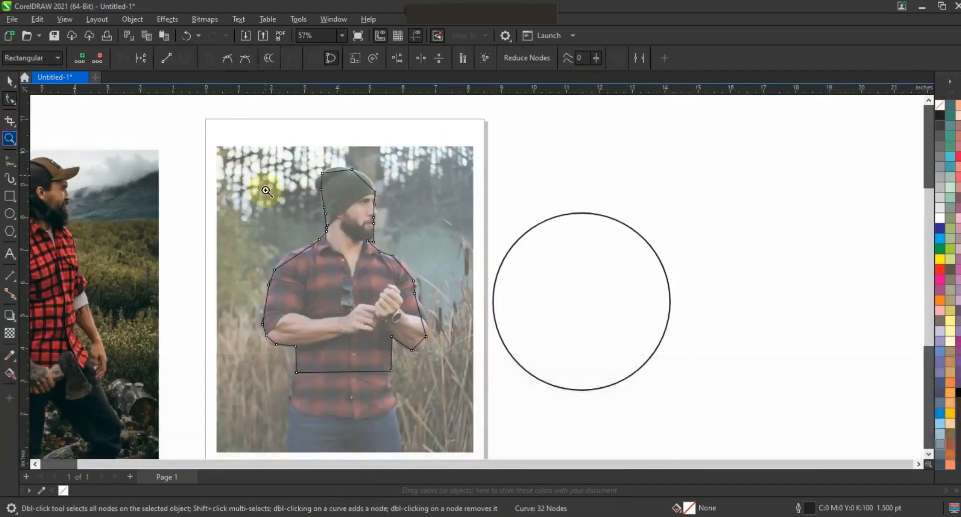
left_click_drag(262, 148, 440, 257)
left_click(10, 98)
left_click_drag(428, 175, 456, 157)
left_click_drag(509, 193, 522, 178)
left_click_drag(557, 207, 557, 208)
left_click_drag(521, 177, 524, 176)
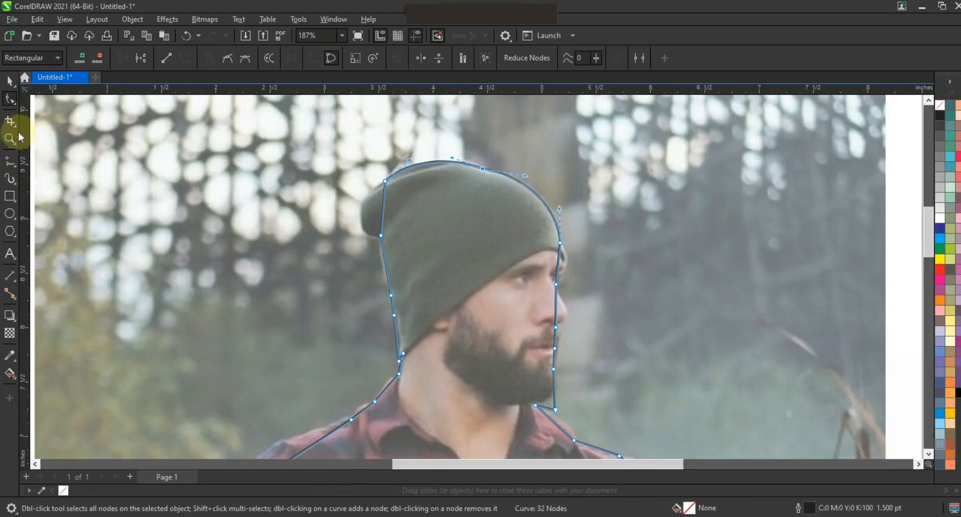
- Curve the outline's remaining segments to follow the hat's back, face, shoulders and arms
left_click(9, 138)
left_click_drag(248, 151, 599, 321)
left_click(8, 97)
left_click_drag(383, 234, 322, 262)
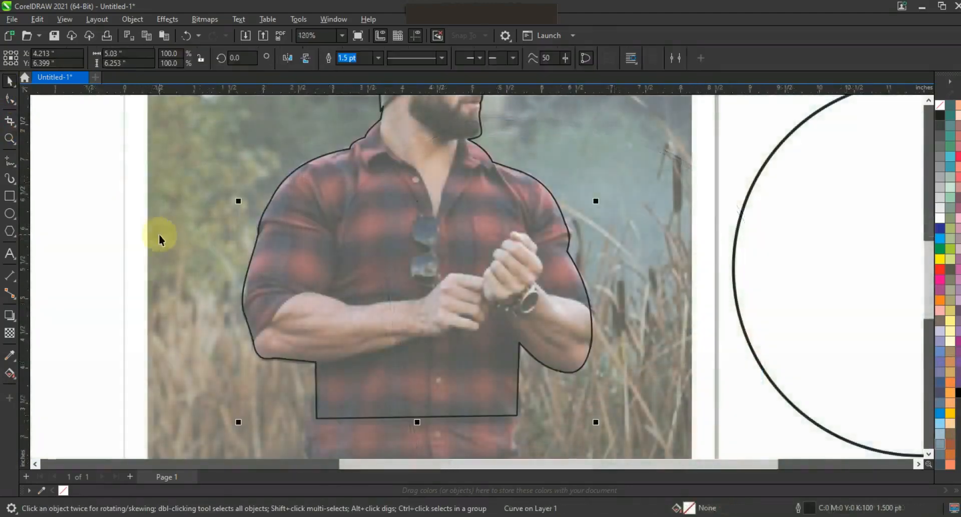
- Move the circle back onto the photo around the man's torso and fine-tune its position
key("F3")
left_click_drag(570, 270, 320, 268)
left_click_drag(378, 338, 383, 343)
left_click(501, 325)
- Move the bottom edge of the man's outline down so it extends just below the circle
left_click(289, 317)
left_click(10, 103)
left_click_drag(338, 301, 229, 343)
key("space")
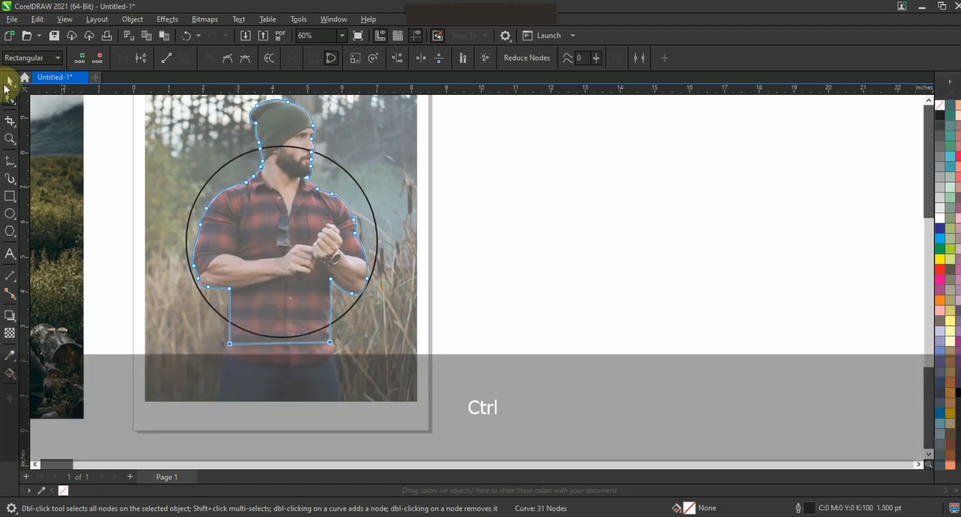
left_click(551, 215)
- Move the circle and the traced outline together off the photo into the empty area beside the page
left_click(928, 100)
left_click_drag(471, 116, 163, 386)
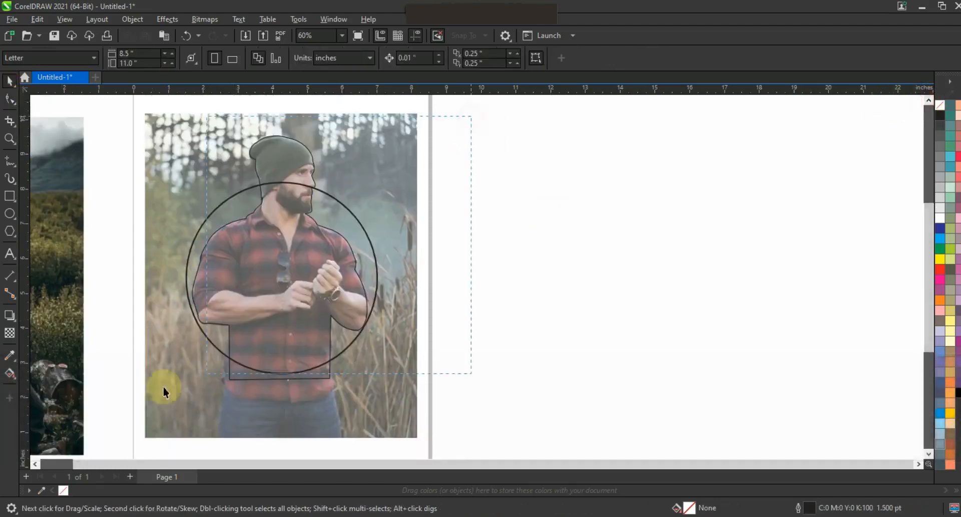
left_click_drag(322, 241, 598, 241)
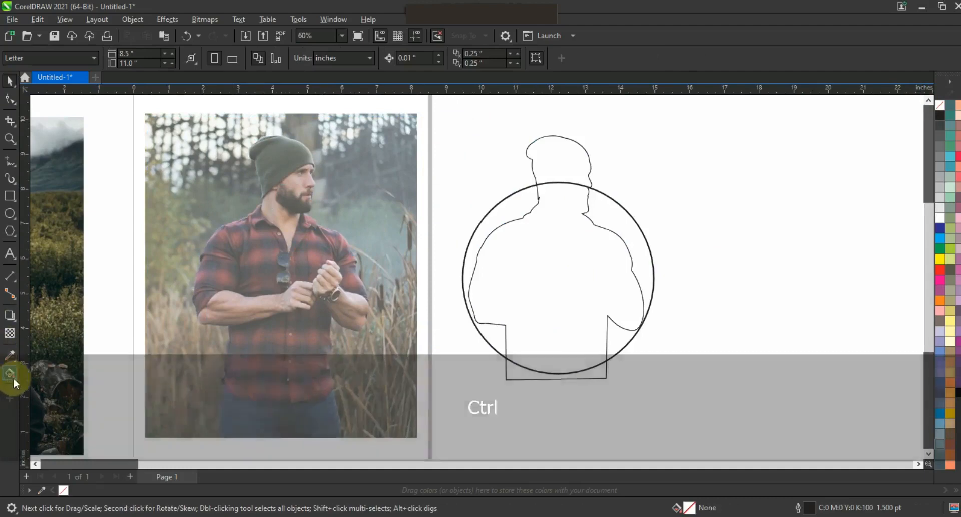
- Fill the body inside the circle and the head above it with Smart Fill, and delete the original traced outline
left_click(13, 377)
left_click(29, 387)
left_click(562, 354)
left_click(564, 165)
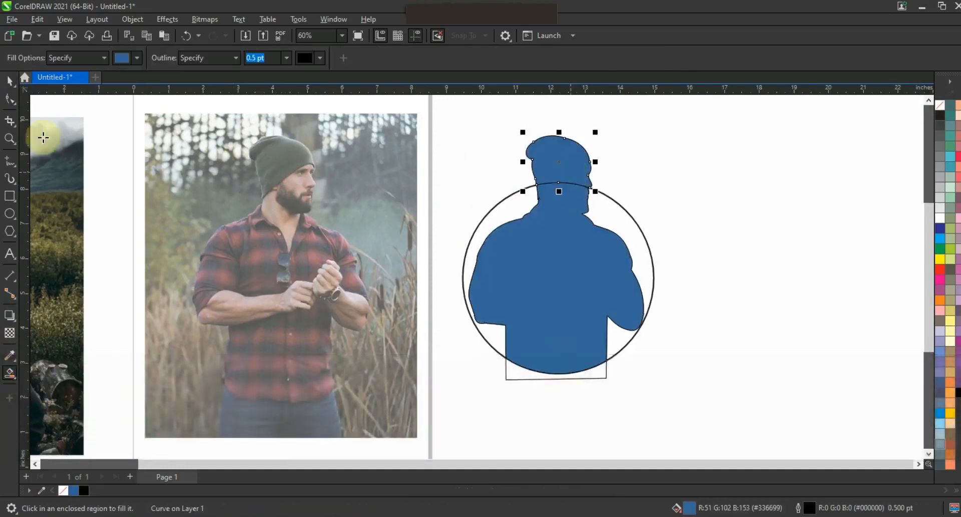
key("space")
left_click(606, 378)
key("Delete")
- Weld the filled body and head into a single silhouette
left_click(611, 254)
left_click(572, 161, "shift")
left_click(349, 59)
left_click(646, 160)
- Remove the silhouette's fill and move it back over the man in the photo, leaving the circle beside the page
left_click(587, 240)
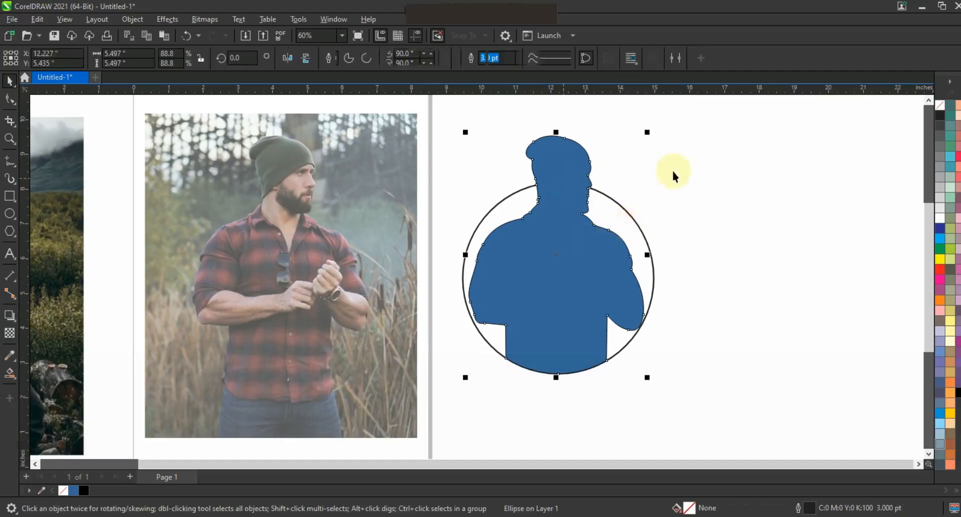
left_click(941, 112)
left_click_drag(575, 226, 310, 226)
left_click(454, 317)
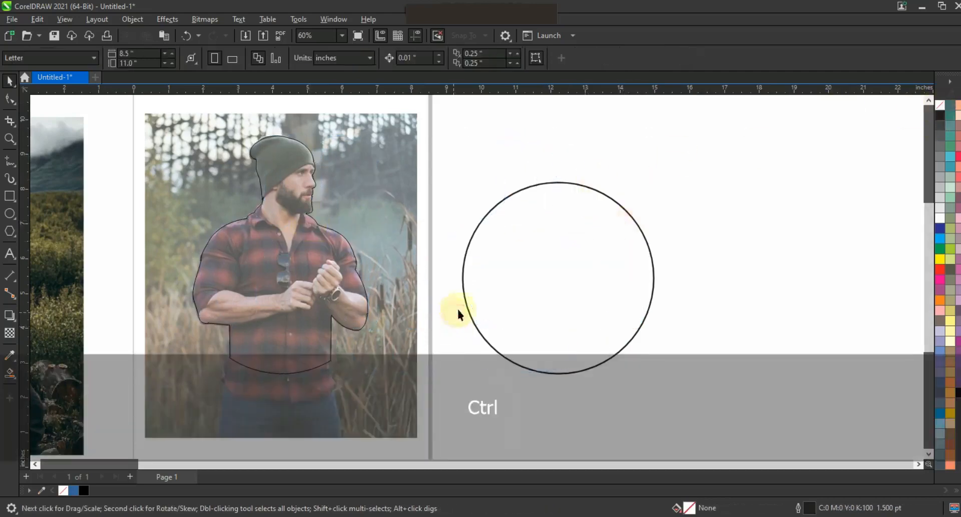
- Trace the beard with straight Freehand segments from under the nose along the cheek and jaw to past the collar outline
left_click(9, 139)
left_click_drag(207, 126, 396, 249)
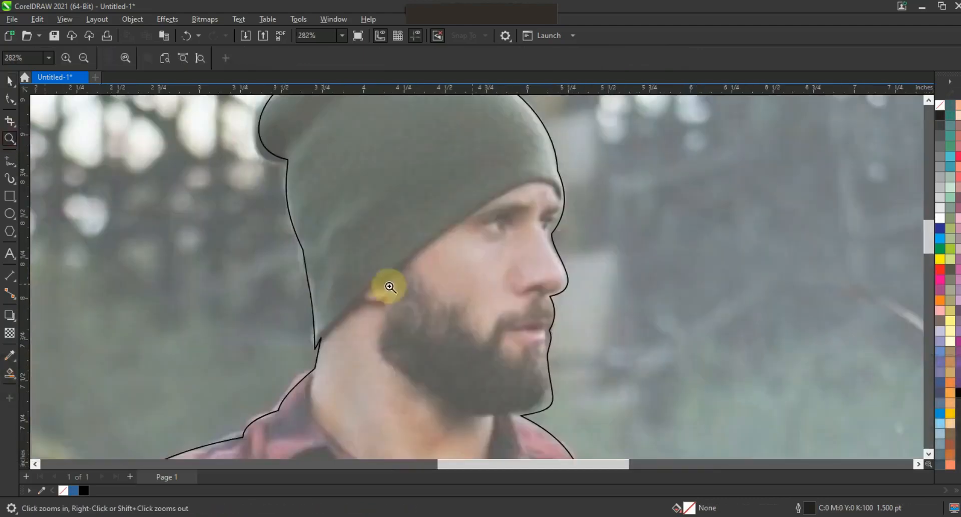
key("F5")
double_click(497, 311)
double_click(471, 298)
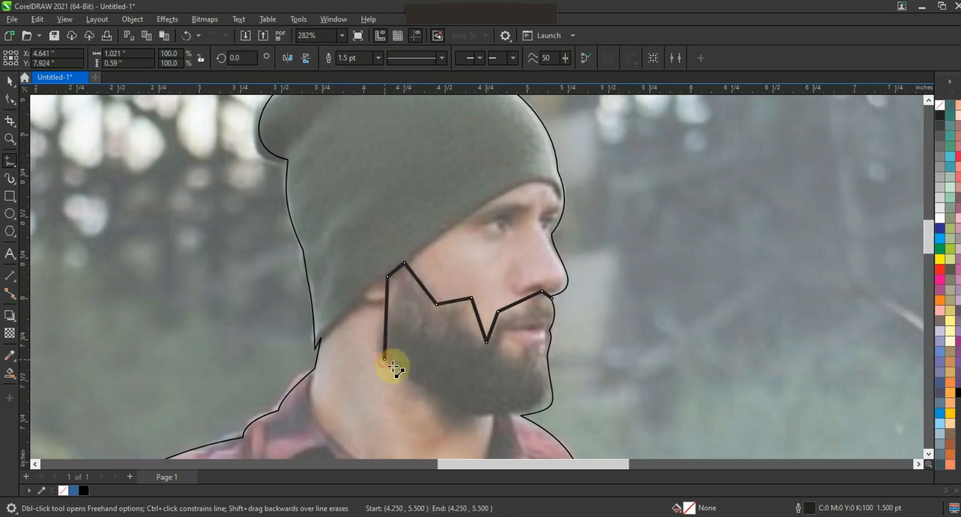
left_click(572, 424)
- Bend the beard line's moustache, cheek and jaw segments into curves that follow the beard
left_click(9, 99)
left_click_drag(421, 283, 491, 326)
left_click_drag(521, 300, 543, 295)
left_click_drag(450, 392, 455, 397)
mouse_move(386, 332)
left_mouse_down()
mouse_move(387, 305)
mouse_move(380, 339)
mouse_move(375, 332)
left_mouse_up()
- Trace the mouth opening around the lips with Freehand segments that start and end at the face outline
left_click(8, 161)
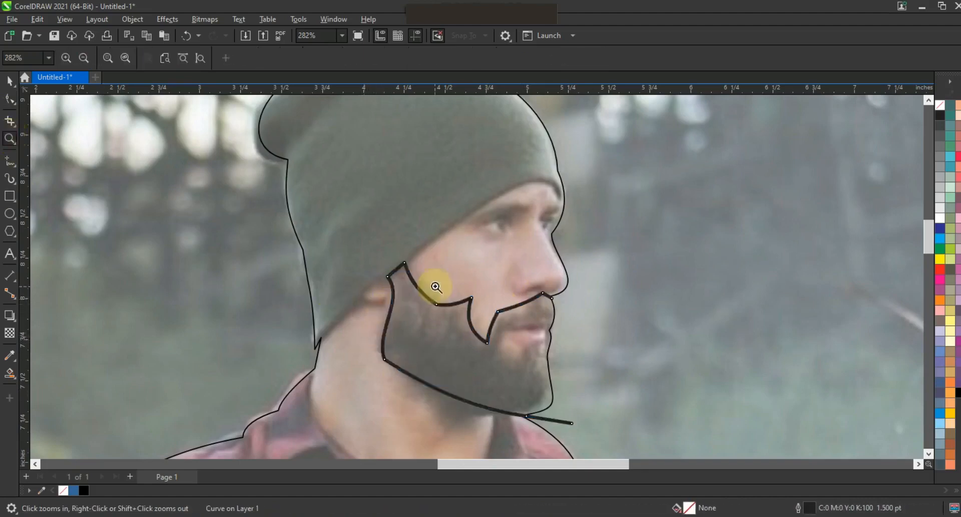
scroll(429, 279, "up", 4)
left_click(484, 198)
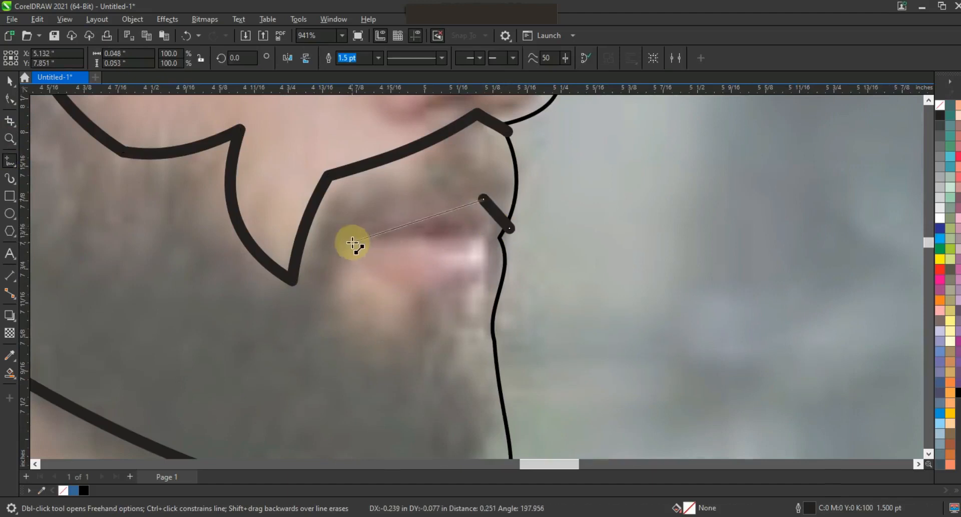
left_click(352, 242)
left_click(356, 345)
left_click(429, 284)
left_click(530, 262)
- Curve the mouth line's segments around the lips and adjust the mouth and moustache line ends at the face outline
key("F10")
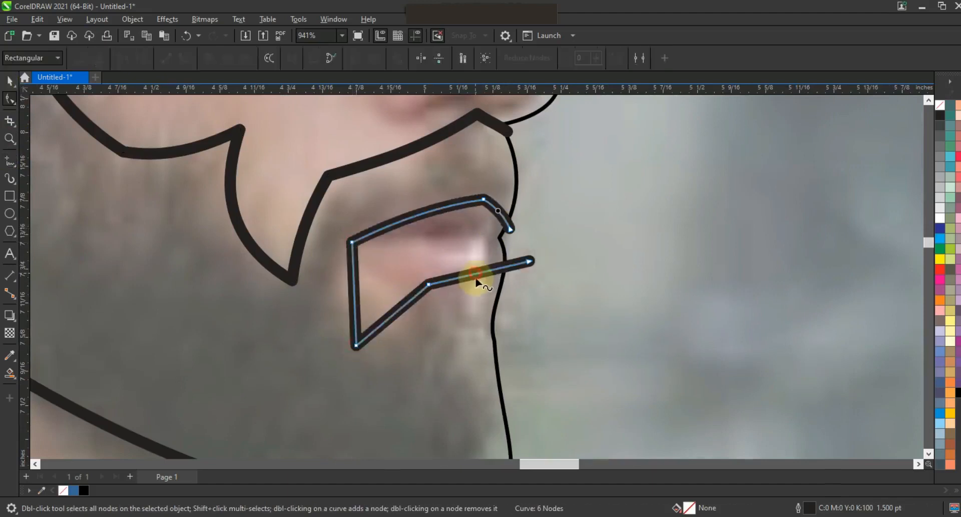
left_click_drag(400, 296, 344, 292)
left_click_drag(510, 228, 511, 230)
left_click(510, 136)
key("space")
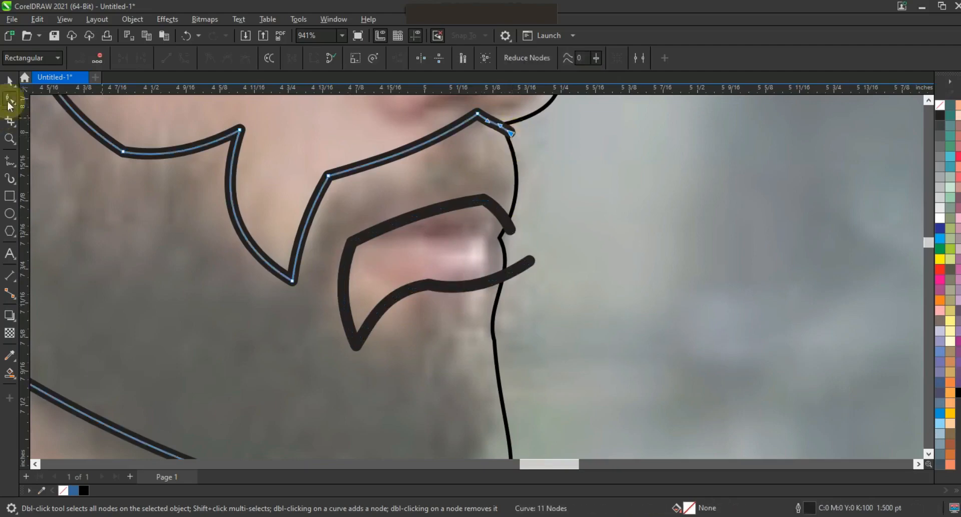
- Fill the enclosed beard area around the mouth with Smart Fill
key("F3")
left_click(11, 376)
left_click(461, 273)
key("space")
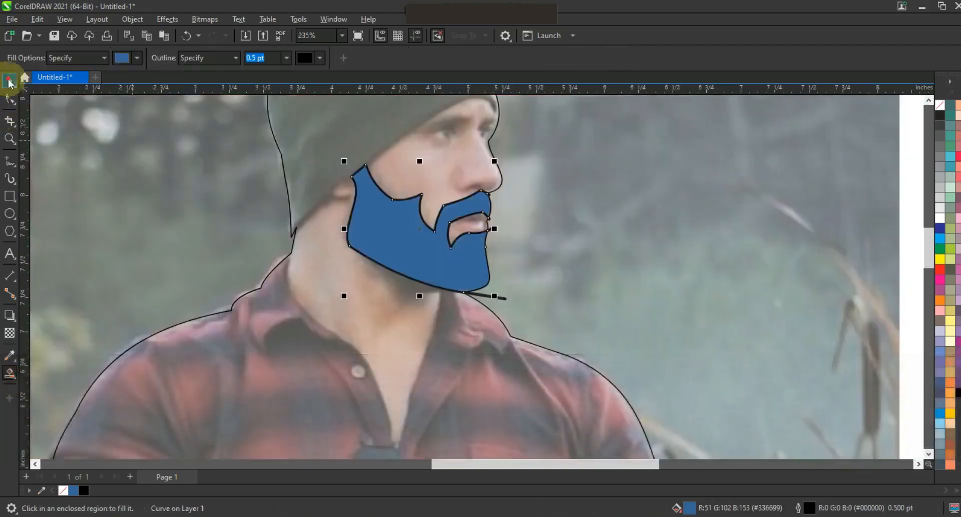
key("Escape")
- Delete the leftover beard and mouth construction lines
left_click(498, 298)
key("Delete")
left_click(480, 255)
left_click(495, 228)
key("Delete")
- Recolor the beard shape black and deselect it
left_click(481, 260)
left_click(84, 490)
key("F3")
key("Escape")
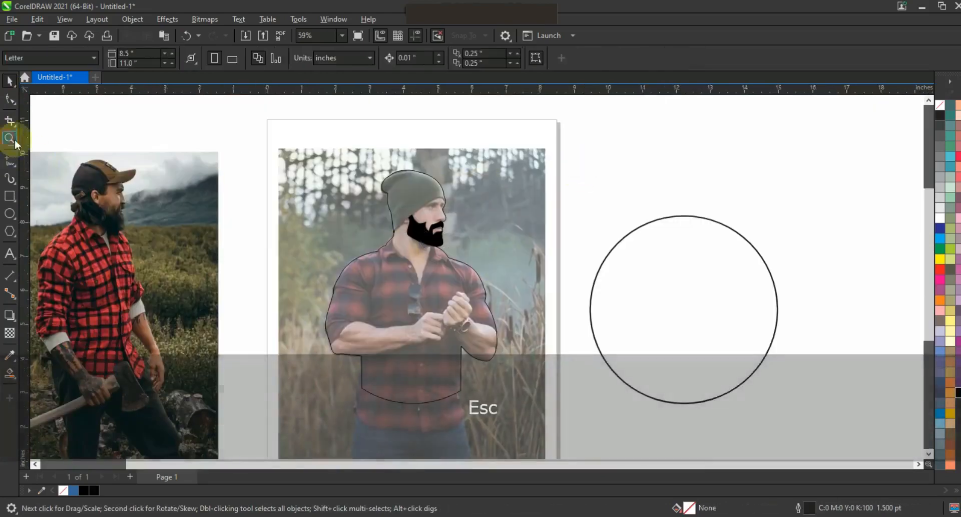
- Draw a two-segment Freehand line along the hat's brim from past the forehead to behind the neck
left_click(10, 138)
left_click_drag(522, 255, 307, 168)
left_click(10, 161)
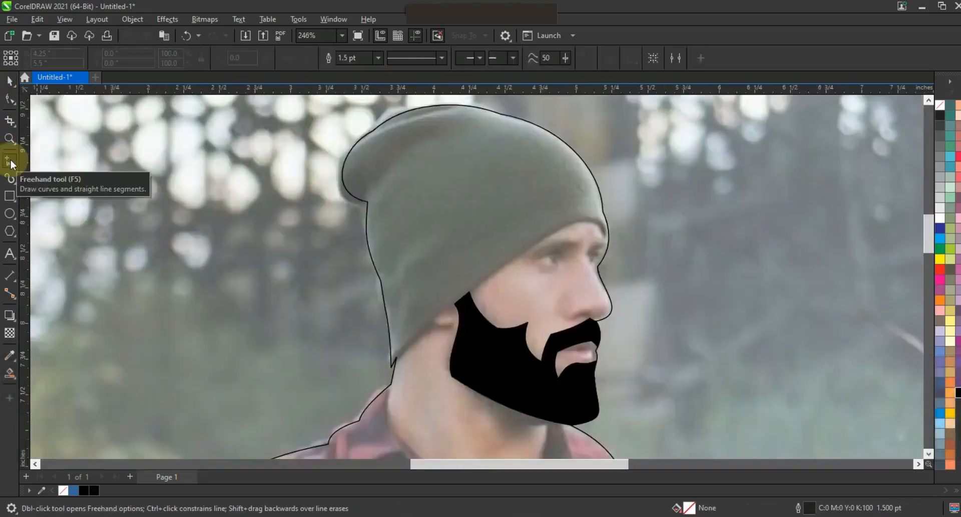
double_click(549, 236)
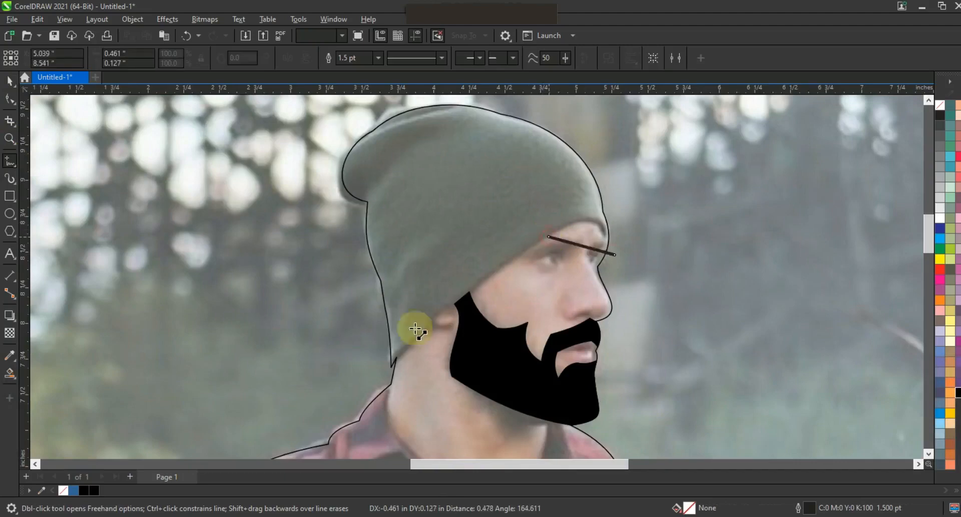
left_click(380, 376)
- Bend both segments of the brim line to follow the lower edge of the hat
key("F10")
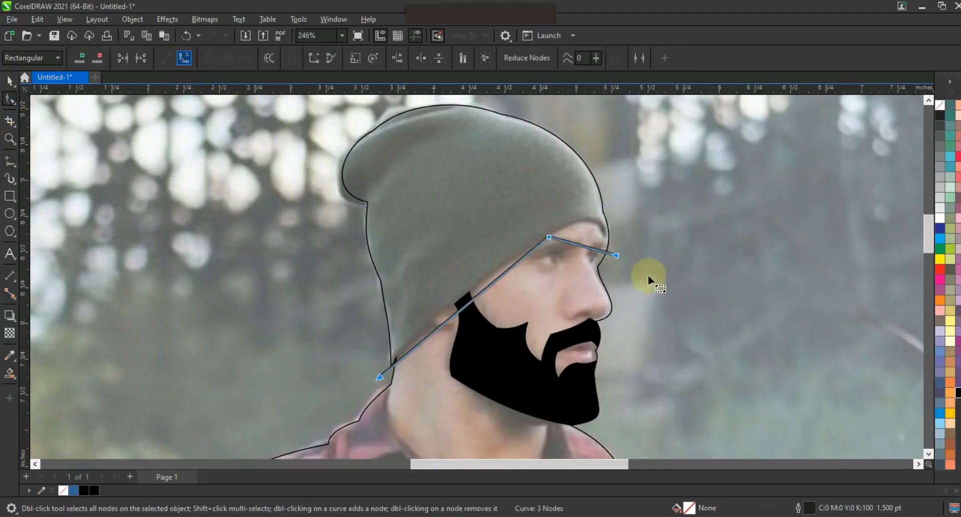
left_click_drag(592, 248, 603, 217)
left_click(472, 301)
mouse_move(472, 302)
left_mouse_down()
mouse_move(458, 300)
mouse_move(464, 292)
left_mouse_up()
left_click(615, 224)
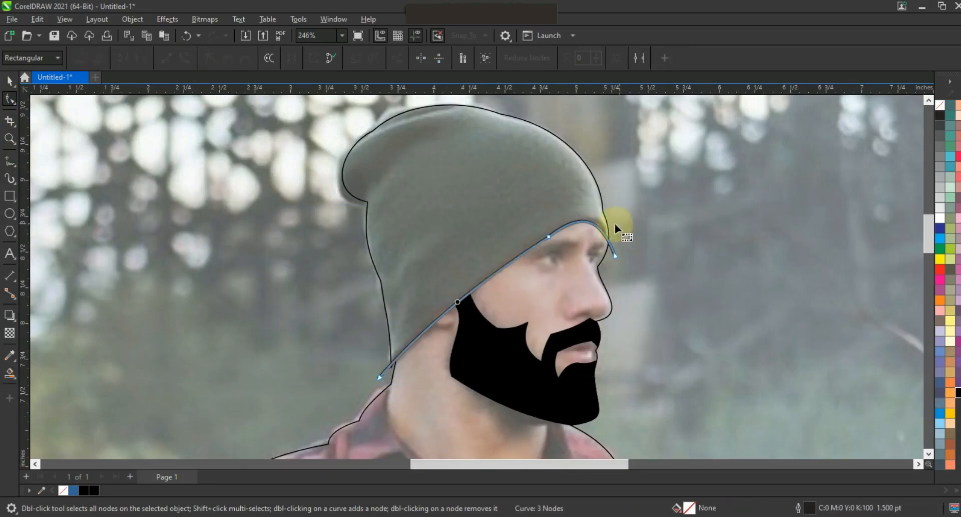
- Smart-fill the hat area blue, delete the leftover brim line, and deselect everything
left_click(10, 373)
left_click(506, 210)
left_click(9, 81)
left_click(379, 375)
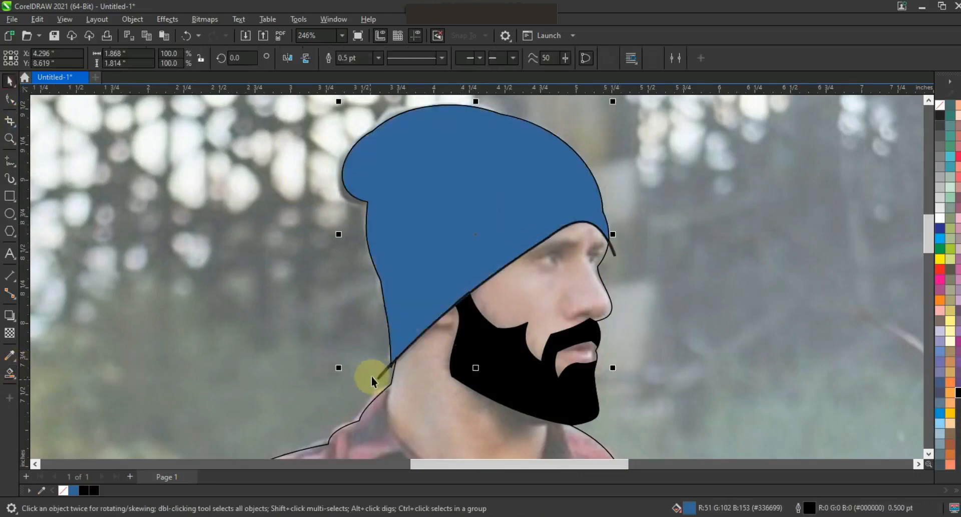
key("Delete")
key("F3")
key("Escape")
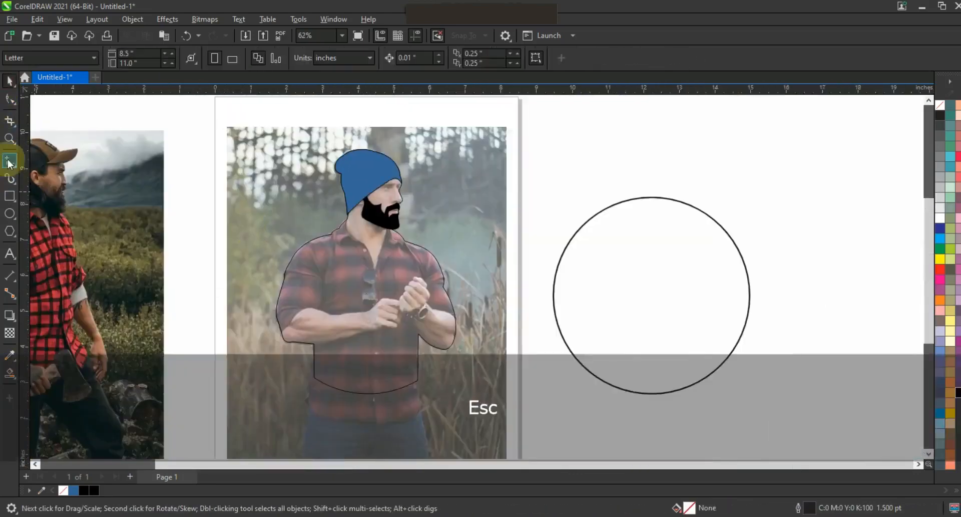
- Draw a Freehand line from the nape down the collar to the shirt opening, up to the beard, and out past the jaw
left_click(9, 160)
scroll(249, 130, "up", 5)
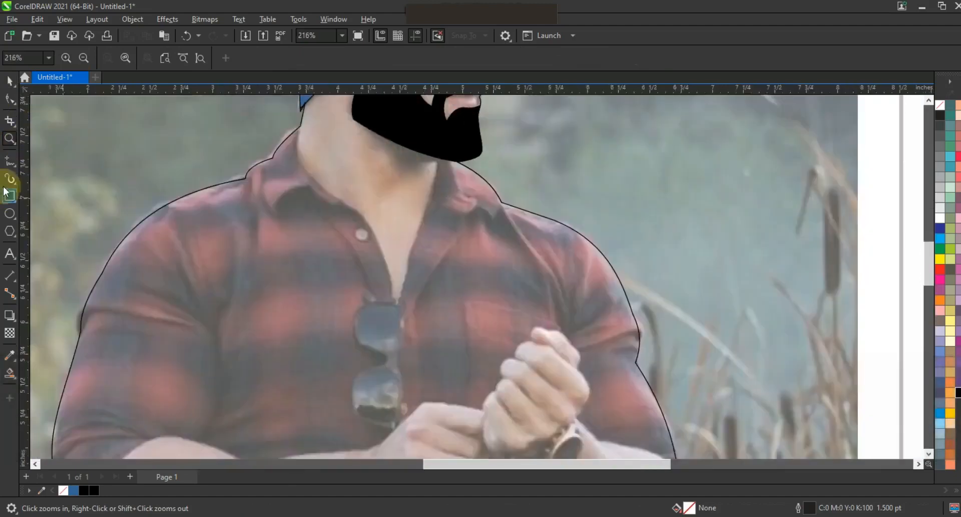
double_click(352, 207)
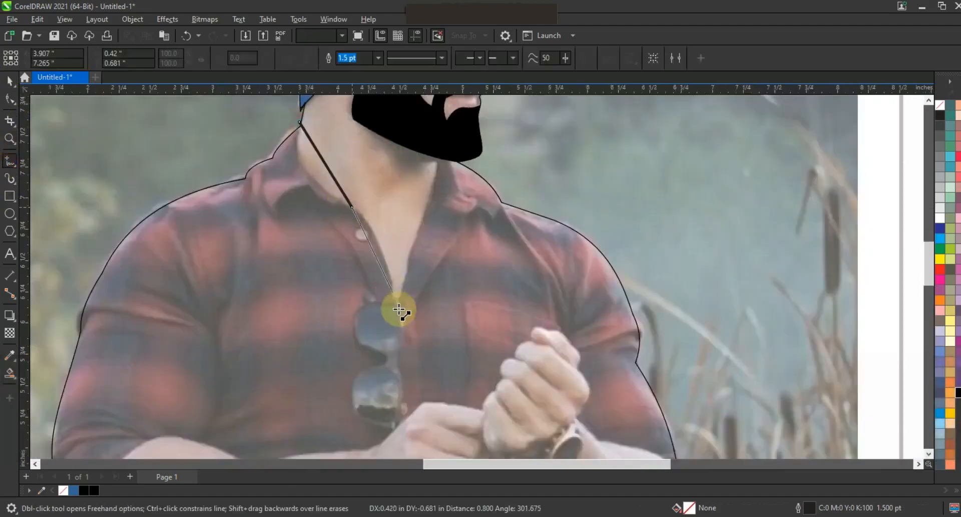
double_click(439, 159)
- Convert the neckline segments to curves and bend them to follow the collar and shirt opening
key("F10")
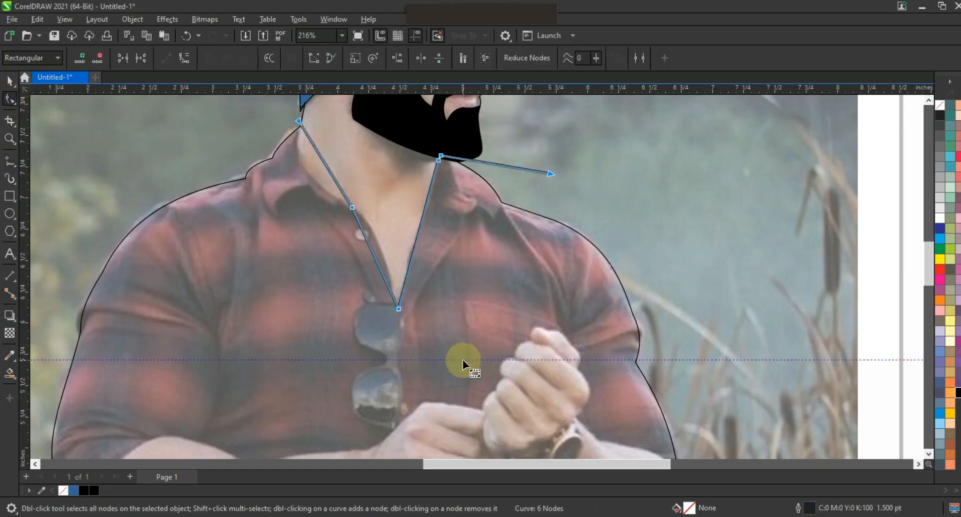
key("ctrl+z")
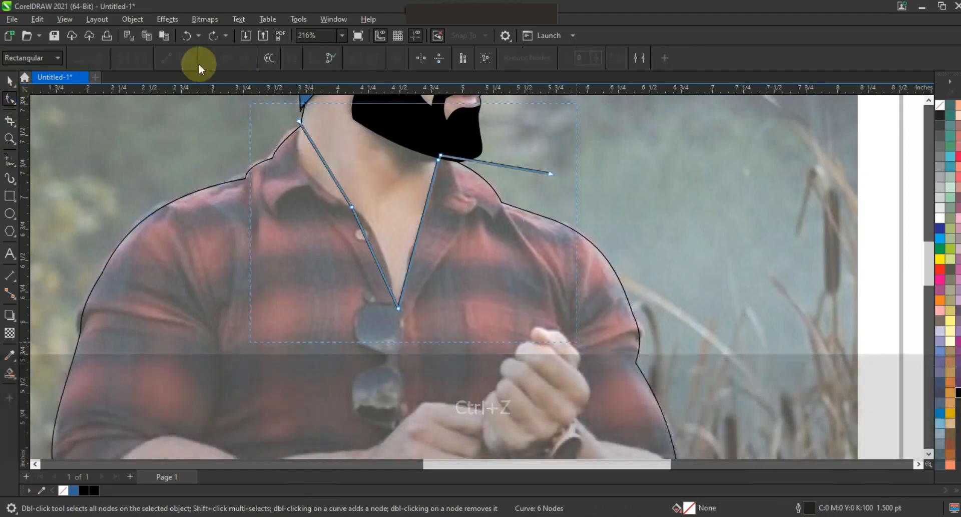
left_click(185, 58)
left_click_drag(320, 155, 307, 165)
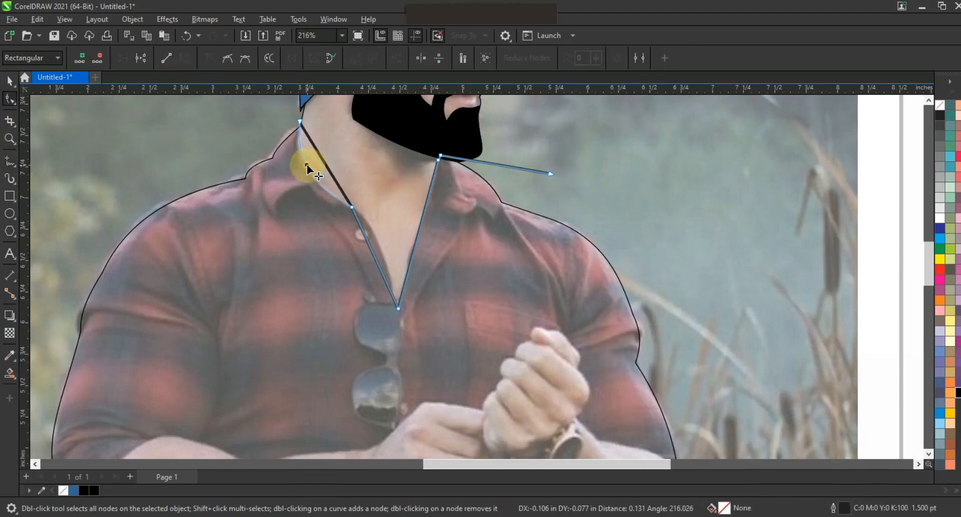
left_click(424, 209)
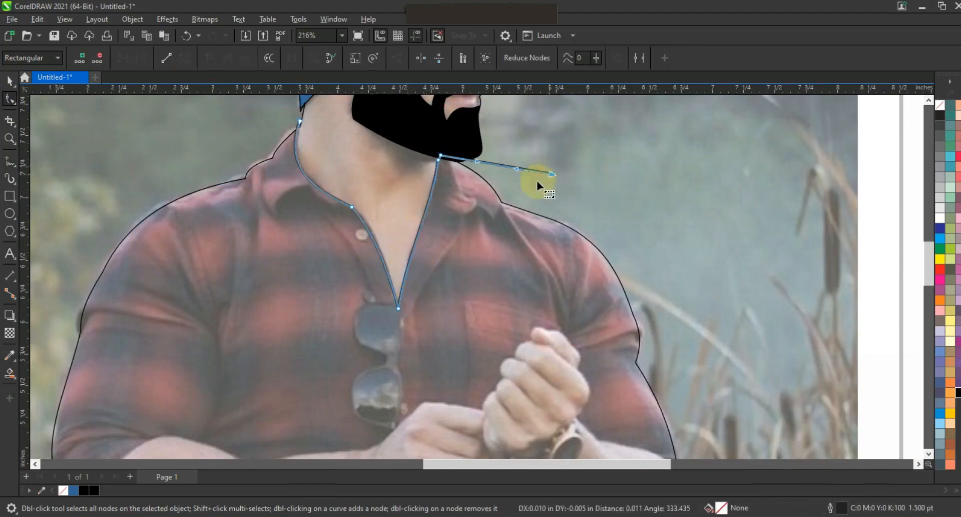
- Draw a Freehand line along the upper edges of both forearms and hands, extending past the silhouette at each elbow
key("F3")
left_click(9, 139)
left_click_drag(199, 222, 650, 388)
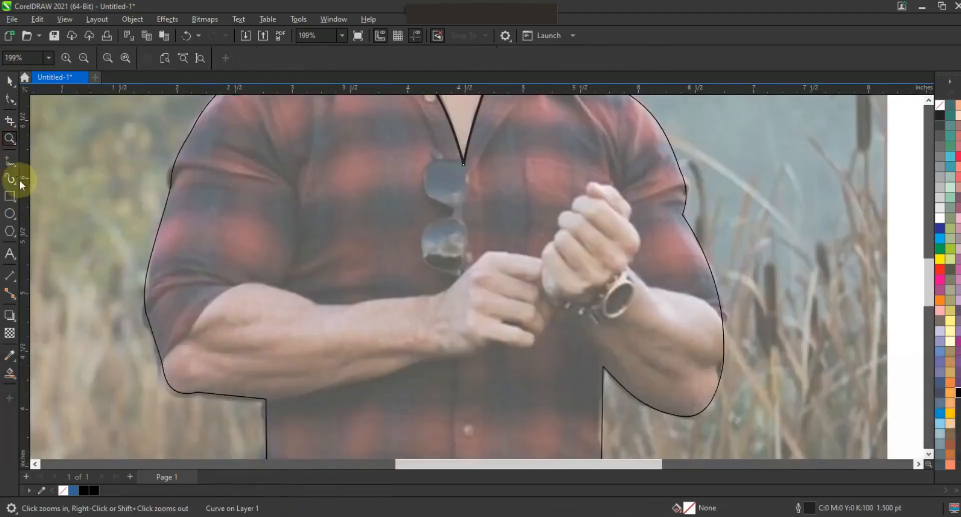
key("F5")
left_click(153, 372)
left_click(272, 286)
left_click(314, 303)
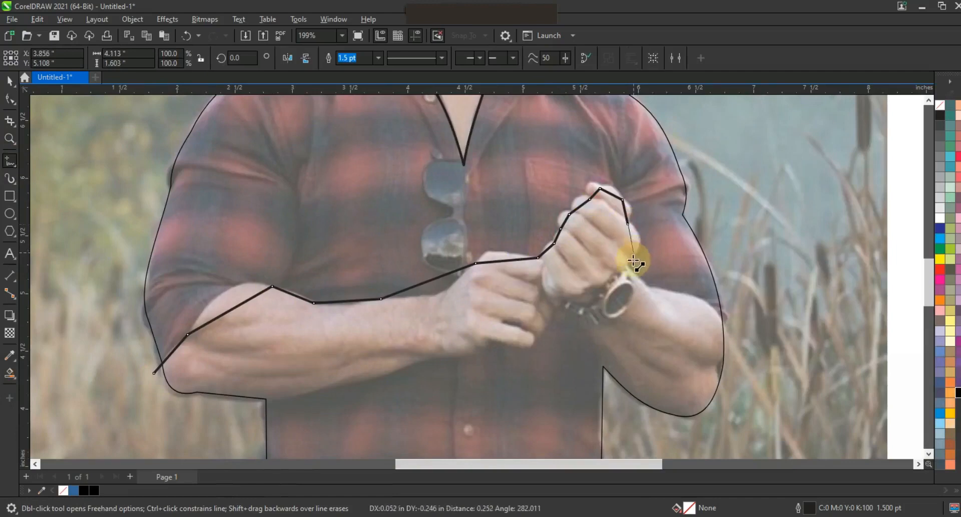
left_click(735, 326)
- Bend the segments of the upper arm line to follow the sleeve edges, forearms and knuckles
left_click(10, 98)
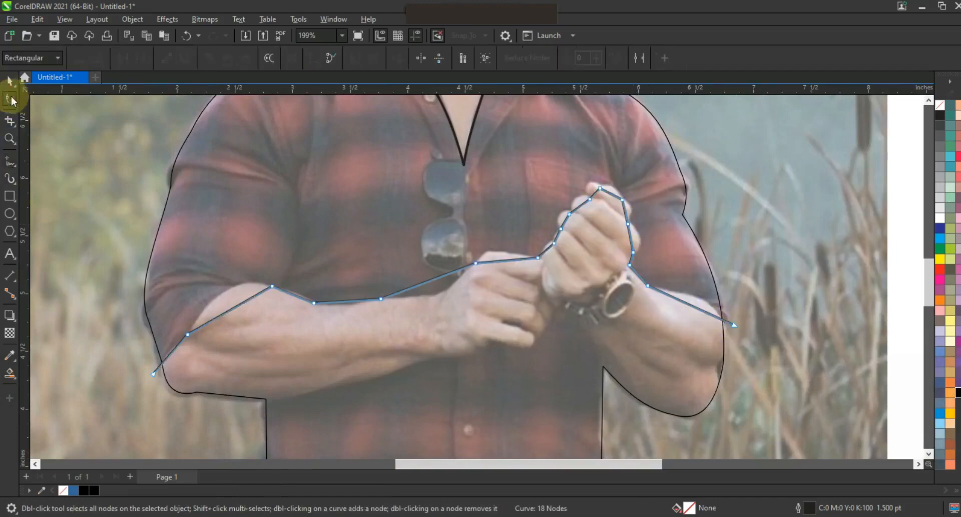
left_click_drag(229, 295, 228, 290)
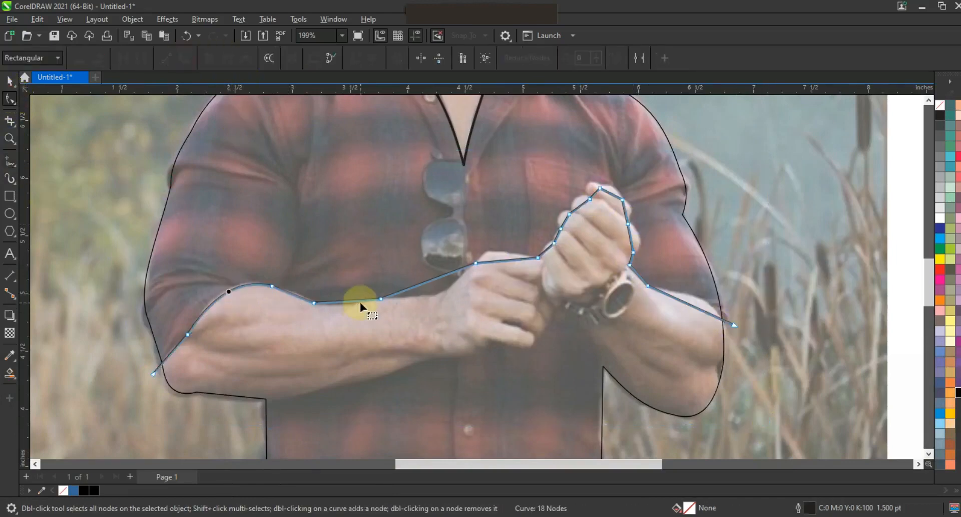
left_click_drag(347, 301, 350, 303)
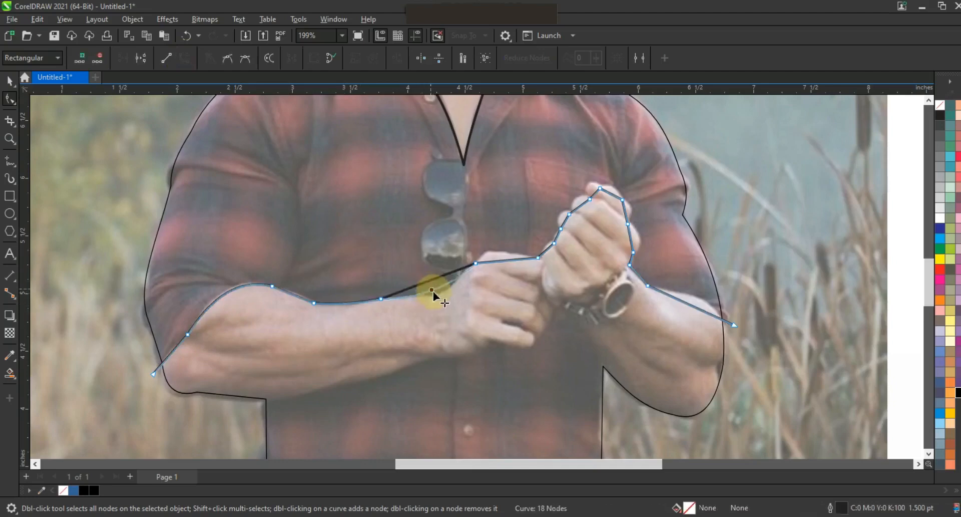
left_click_drag(555, 235, 554, 235)
mouse_move(565, 222)
left_mouse_down()
mouse_move(592, 191)
mouse_move(629, 210)
mouse_move(635, 236)
left_mouse_up()
mouse_move(686, 303)
left_mouse_down()
mouse_move(696, 298)
mouse_move(686, 292)
left_mouse_up()
- Draw a Freehand line along the underside of the forearm and hands, ending beyond the shirt's side edge
key("F3")
left_click(10, 139)
left_click_drag(315, 233, 533, 356)
left_click(9, 161)
left_click(267, 237)
double_click(406, 206)
left_click(455, 193)
left_click(479, 186)
left_click(497, 169)
left_click(537, 219)
double_click(552, 274)
- Bend the segments of the lower arm line to follow the forearm's underside and the hands
left_click(10, 98)
left_click_drag(312, 228, 313, 233)
left_click_drag(468, 190, 536, 216)
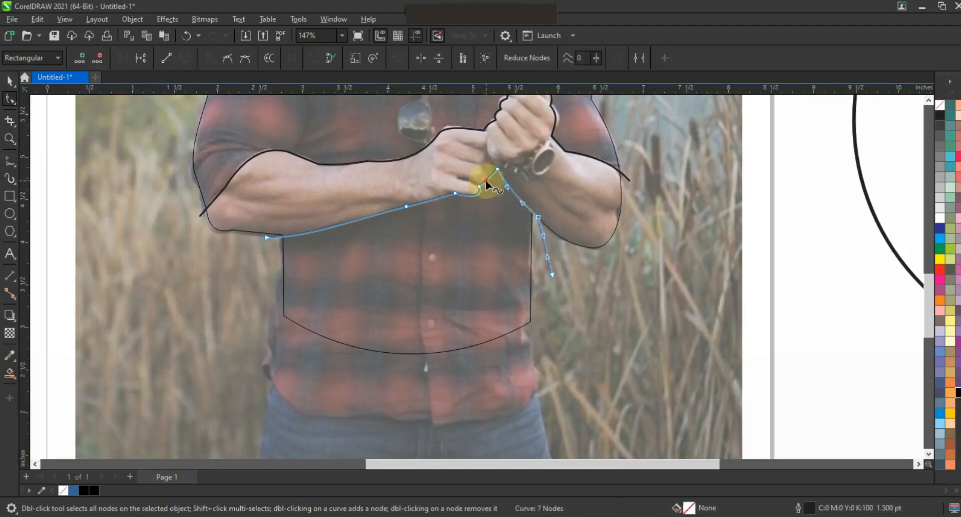
- Smart-fill the shirt, arms, neck and face regions of the traced figure with blue
left_click(9, 80)
key("F3")
key("shift+F2")
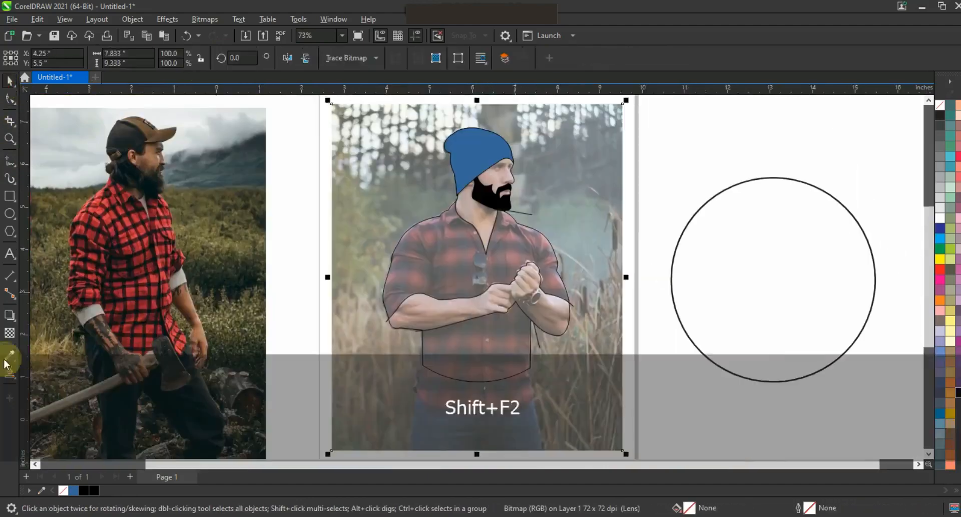
left_click(9, 373)
key("Escape")
left_click(485, 339)
left_click(447, 312)
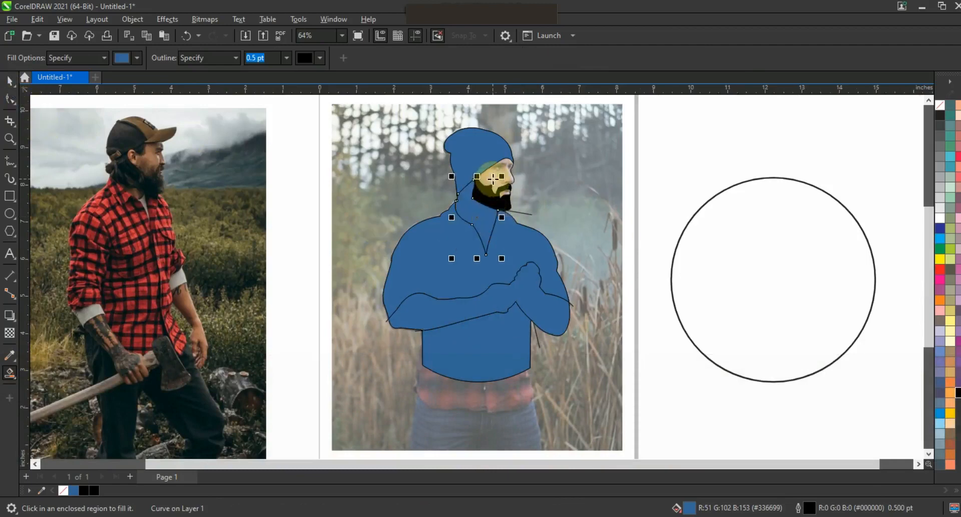
left_click(504, 192)
- Delete the leftover construction lines and move the filled figure onto the circle
key("space")
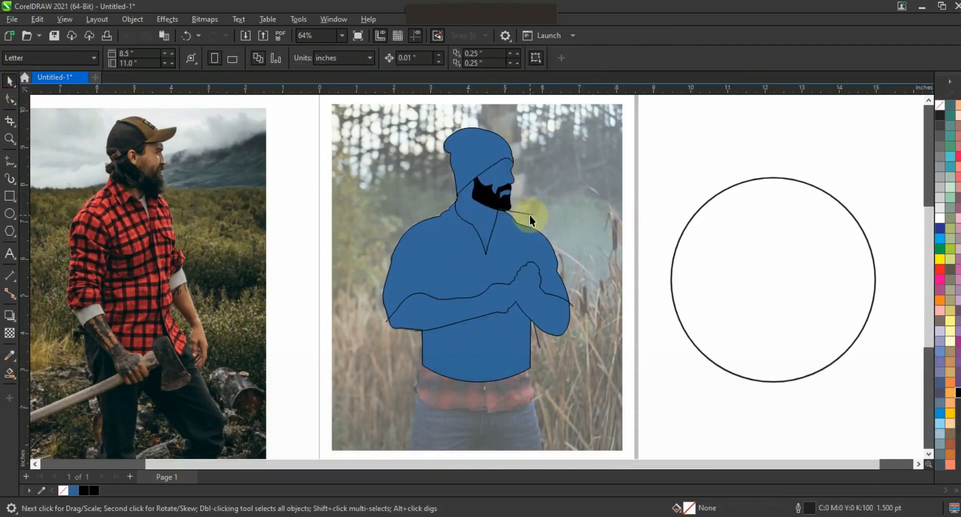
key("Delete")
left_click(575, 306)
left_click_drag(525, 281, 787, 312)
left_click(868, 203)
left_click(918, 464)
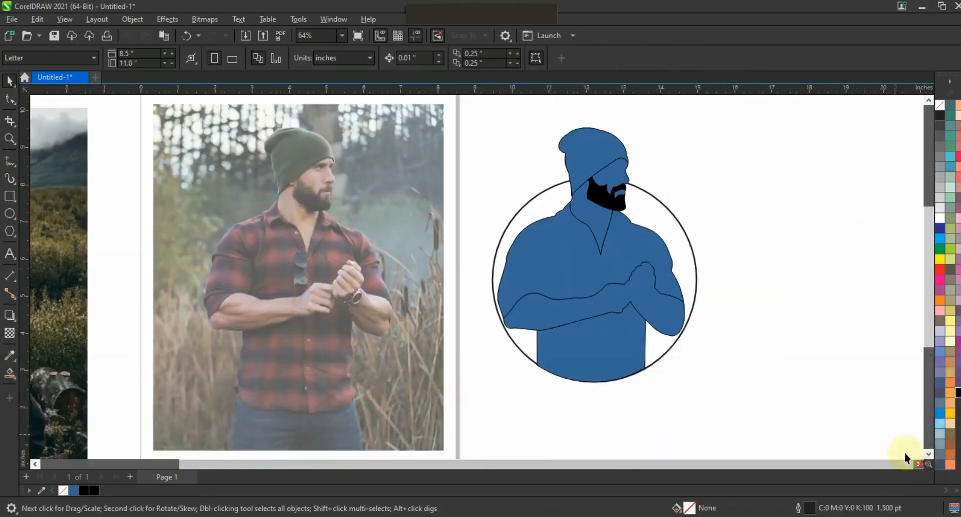
- Add an outside contour of 0.281 inches to the circle and break the contour apart
left_click(676, 219)
left_click(17, 325)
left_click_drag(654, 189, 689, 168)
key("space")
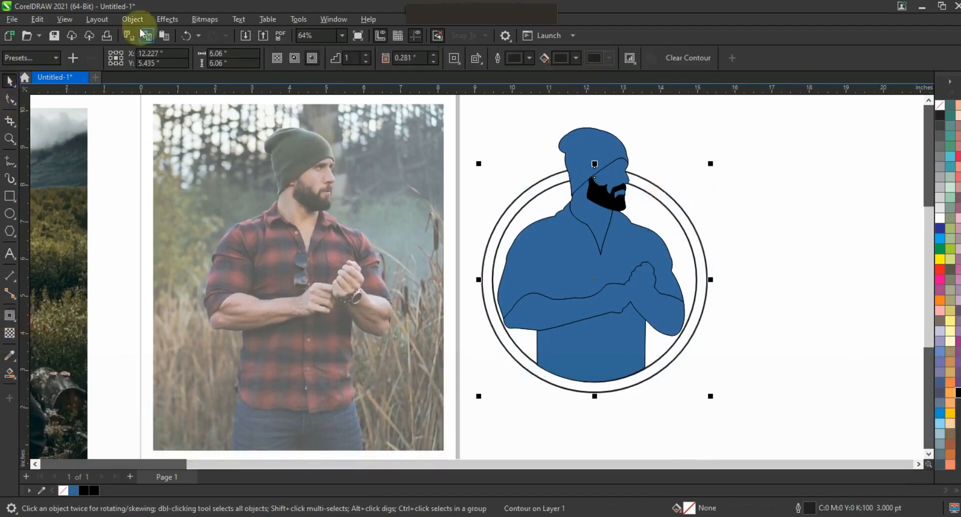
left_click(132, 19)
mouse_move(161, 314)
left_click(166, 299)
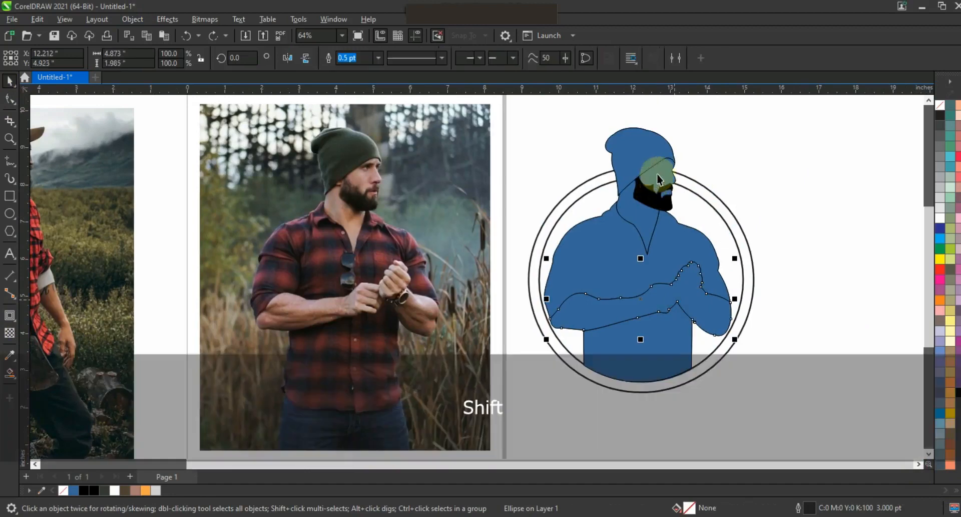
- Fill the arms, face and neck with the skin-tone swatch and the hat with the dark green swatch
left_click(658, 175, "shift")
left_click(135, 490)
left_click(798, 253)
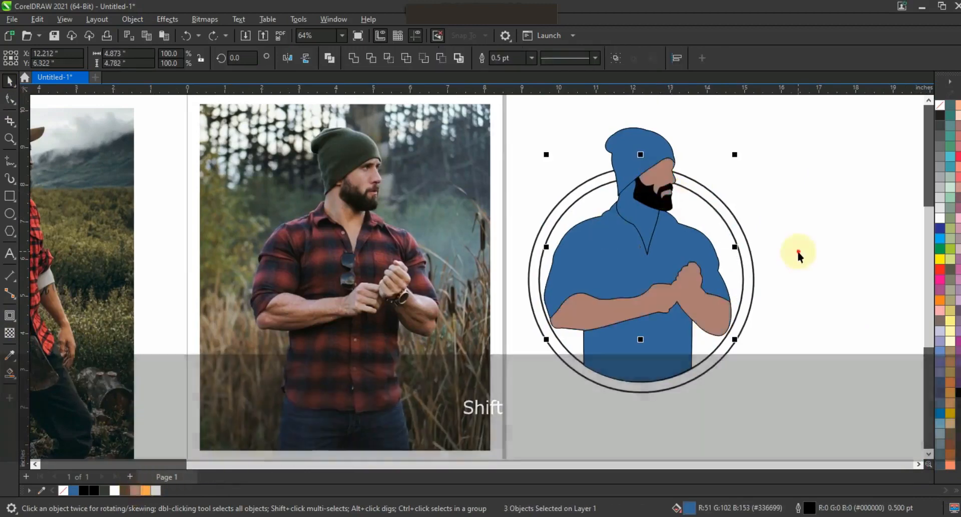
left_click(639, 216)
left_click(137, 492)
left_click(635, 163)
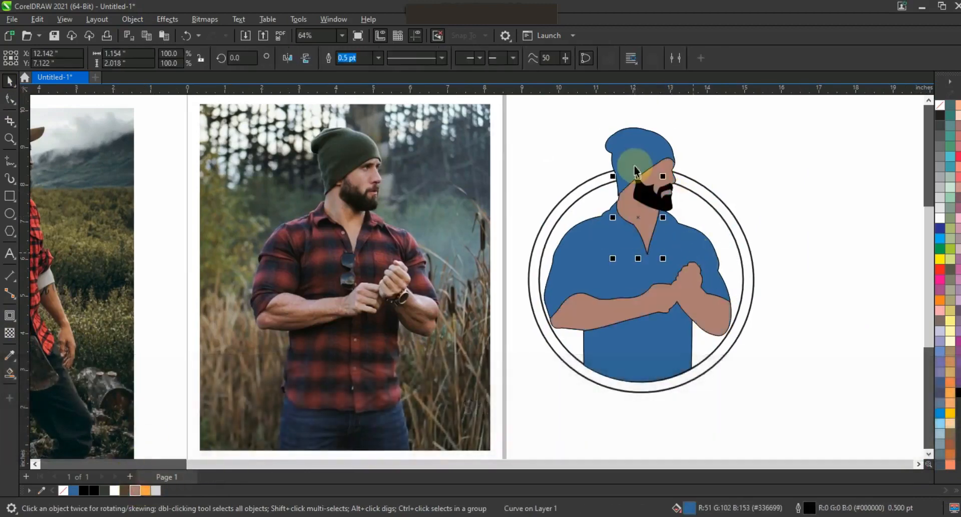
left_click(104, 490)
- Fill both shirt parts with the red sampled from the photo's shirt, and deselect them
left_click(689, 277)
left_click(664, 340, "shift")
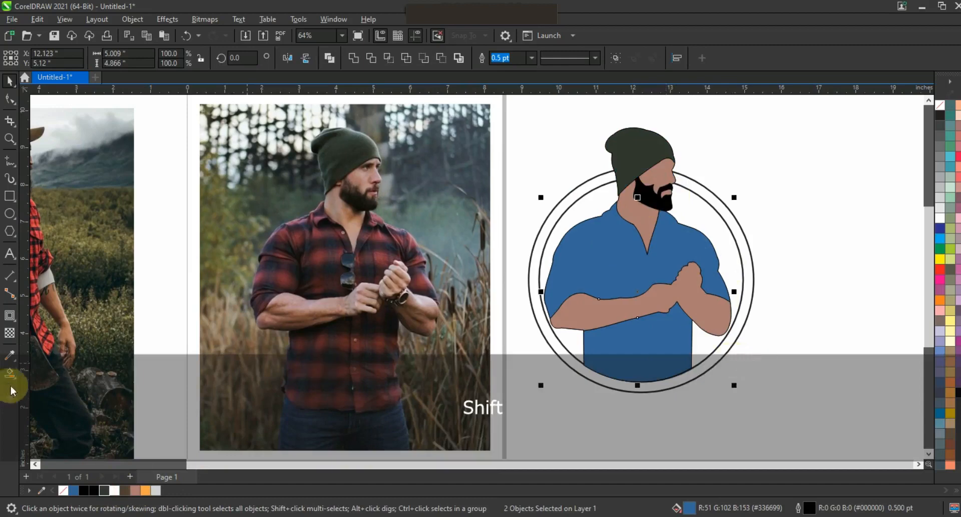
left_click(10, 355)
left_click(389, 256)
left_click(607, 279)
left_click(621, 333)
key("space")
left_click(790, 245)
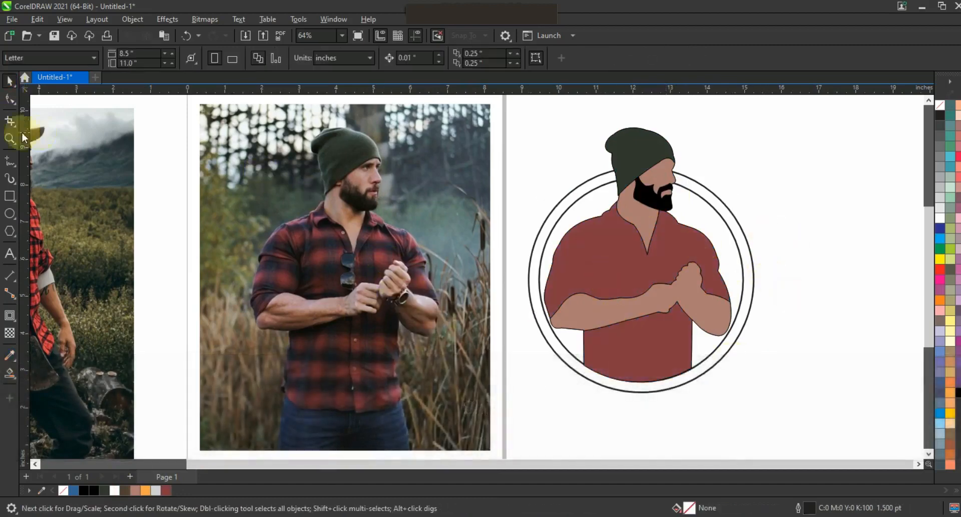
- Draw Freehand stripe lines across the chest and sleeves of the shirt in the photo, following the plaid pattern
left_click(9, 139)
scroll(503, 309, "up", 2)
left_click(10, 161)
mouse_move(176, 187)
left_mouse_down()
mouse_move(248, 178)
mouse_move(403, 195)
left_mouse_up()
left_click_drag(416, 205, 416, 204)
mouse_move(157, 208)
left_mouse_down()
mouse_move(307, 207)
mouse_move(411, 220)
left_mouse_up()
left_click_drag(271, 224, 427, 231)
left_click_drag(132, 241, 292, 238)
left_click_drag(131, 276, 123, 328)
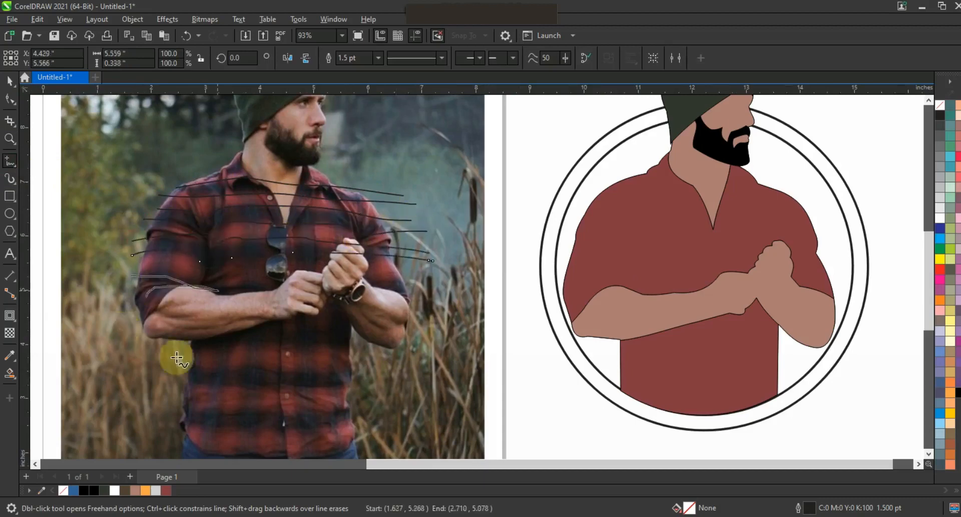
- Draw Freehand stripe lines across the shirt's lower torso below the forearms
left_click_drag(192, 347, 429, 332)
left_click_drag(177, 354, 384, 349)
mouse_move(166, 370)
left_mouse_down()
mouse_move(381, 369)
mouse_move(372, 384)
left_mouse_up()
mouse_move(173, 404)
left_mouse_down()
mouse_move(375, 412)
mouse_move(370, 429)
mouse_move(379, 424)
left_mouse_up()
- Select all the stripe lines and move them onto the shirt of the vector figure
key("space")
left_click_drag(496, 174, 85, 441)
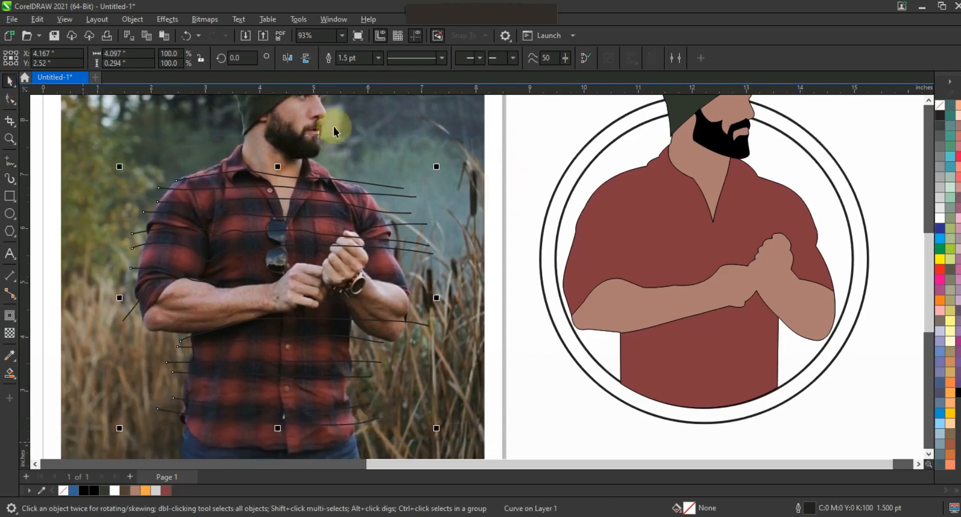
mouse_move(308, 234)
left_mouse_down()
mouse_move(743, 244)
mouse_move(736, 245)
left_mouse_up()
- Smart-fill alternating bands between the stripe lines on the chest, sleeves and lower torso in blue
left_click(10, 373)
left_click(640, 184)
left_click(647, 210)
left_click(646, 243)
left_click(583, 278)
left_click(638, 341)
left_click(650, 368)
left_click(772, 185)
left_click(791, 216)
left_click(805, 242)
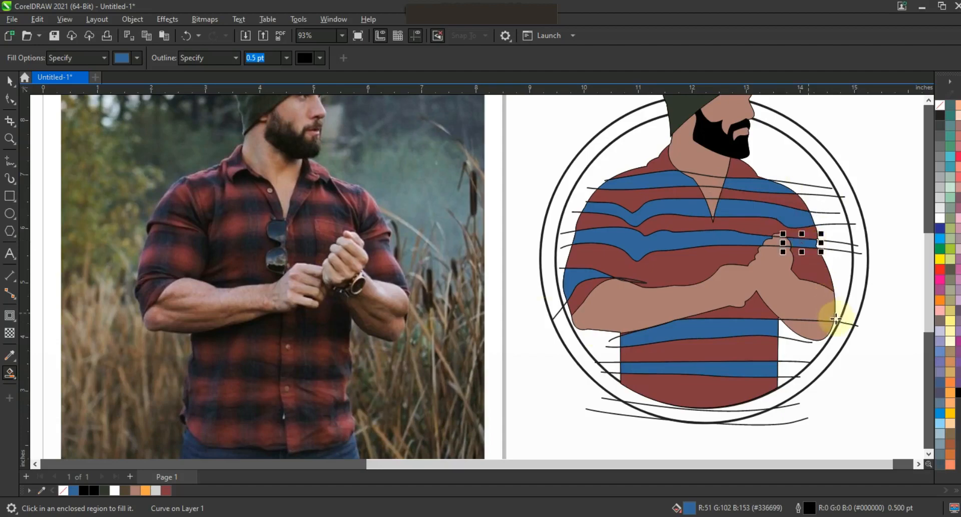
- Delete the leftover stripe lines over the figure
key("space")
left_click(837, 205)
key("Delete")
- Select all the blue shirt stripes and recolor them dark red #5E2127
left_click(682, 208)
left_click(701, 187, "shift")
left_click(736, 245, "shift")
left_click(666, 367, "shift")
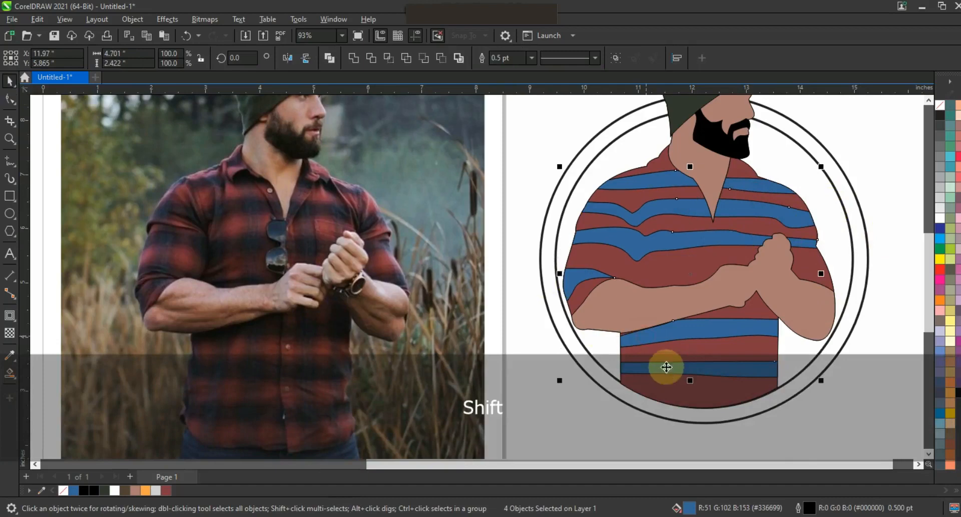
left_click(166, 490)
left_click(13, 377)
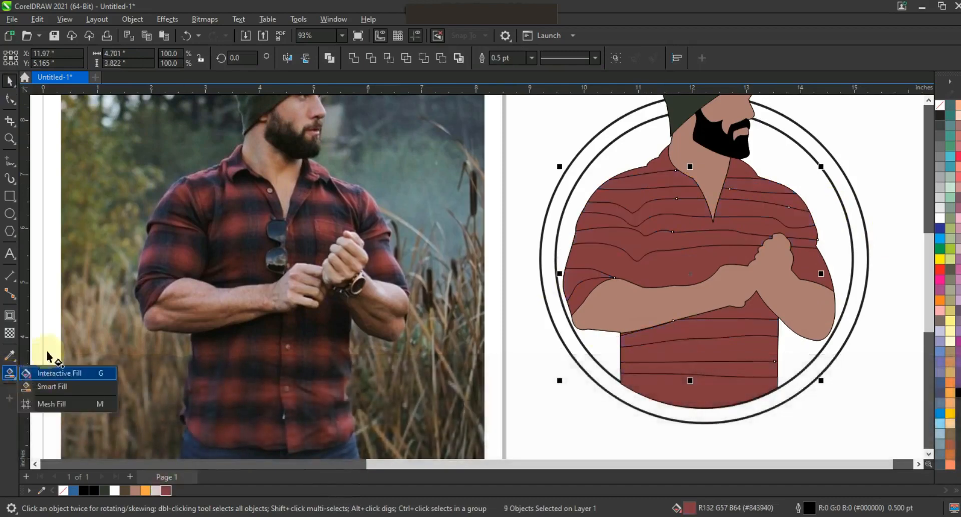
left_click(45, 372)
left_click(178, 58)
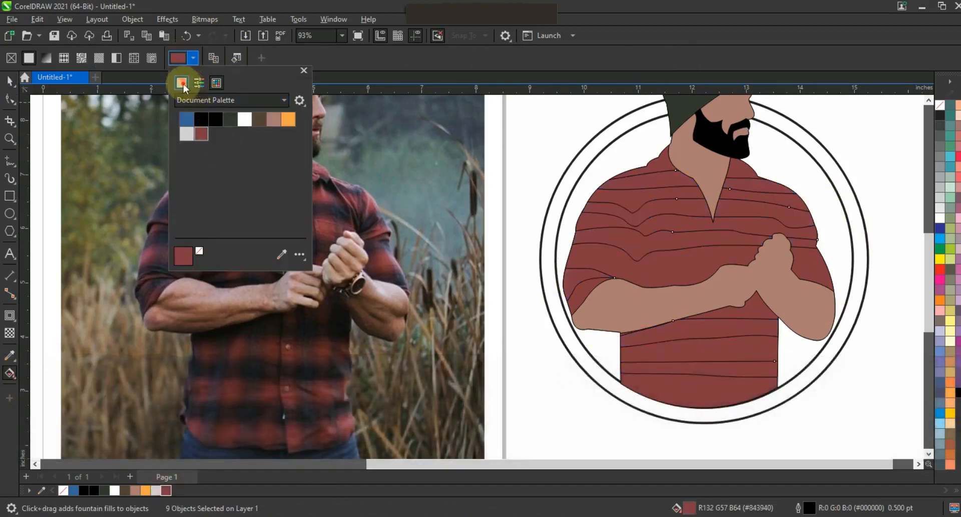
left_click(182, 83)
left_click(229, 159)
left_click_drag(227, 162, 227, 163)
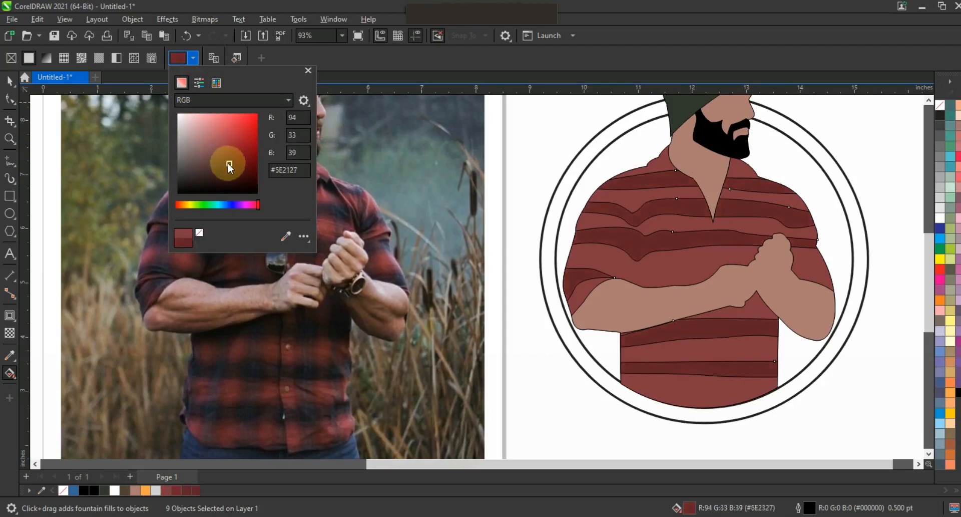
- Remove the outline from the shirt stripes and deselect them
left_click(10, 80)
right_click(940, 107)
key("Escape")
key("Escape")
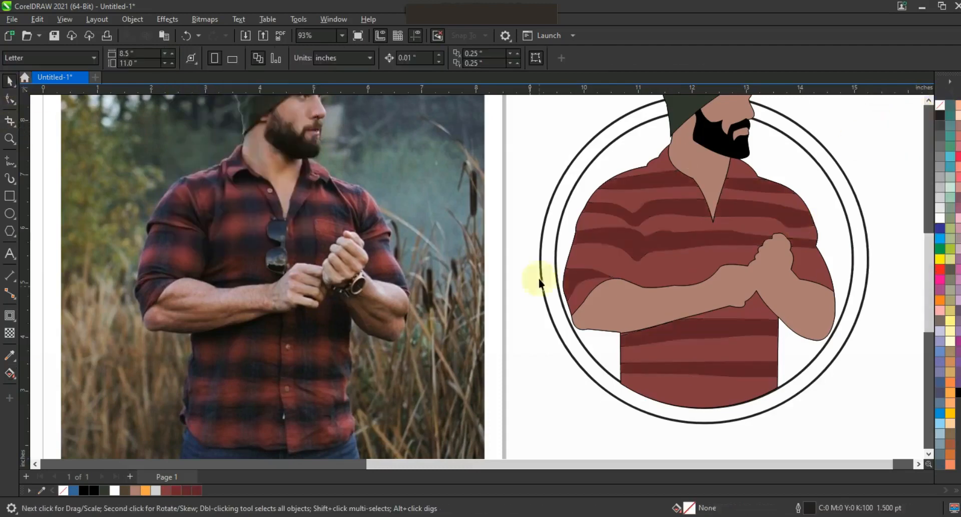
- Fill the inner circle brown and the outer circle light gray, and remove their outlines
scroll(539, 278, "down", 2)
left_click(635, 242)
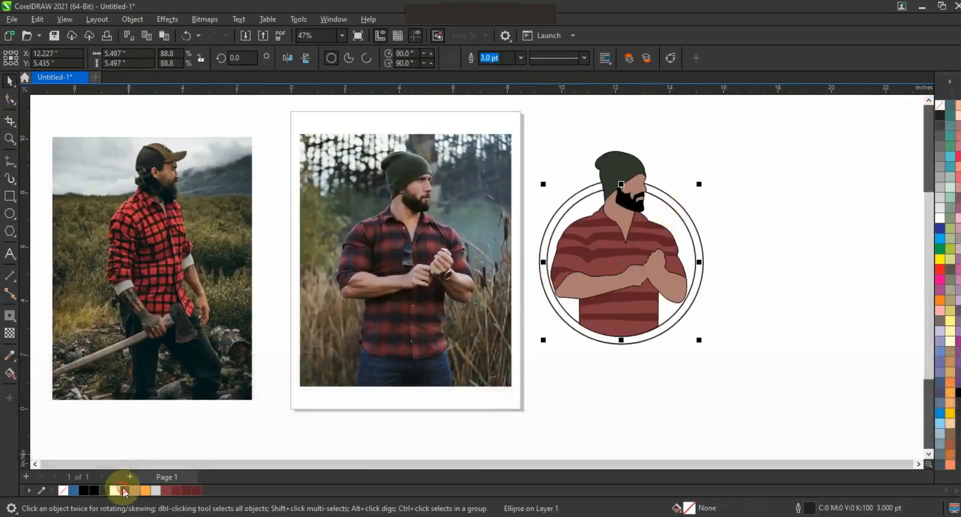
left_click(125, 489)
left_click(690, 218)
left_click(684, 203)
left_click(940, 197)
right_click(940, 106)
left_click(921, 116)
right_click(940, 106)
left_click(923, 118)
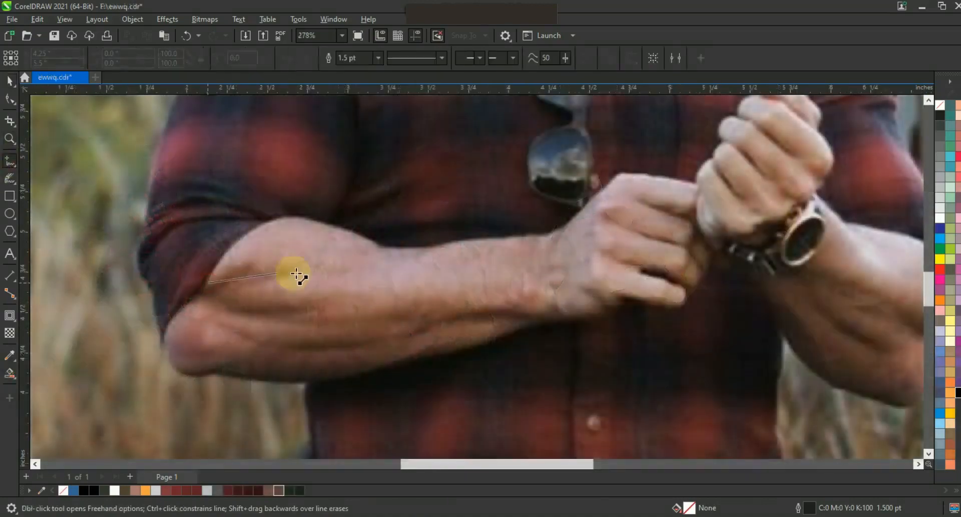
- Trace straight segments for the folded forearm's highlight, from the sleeve around the elbow and along the lower edge to the wrist
left_click_drag(304, 271, 207, 297)
left_click(206, 296)
left_click(305, 313)
left_click(188, 305)
left_click(210, 368)
left_click(259, 346)
left_click(219, 321)
left_click(423, 325)
left_click(370, 315)
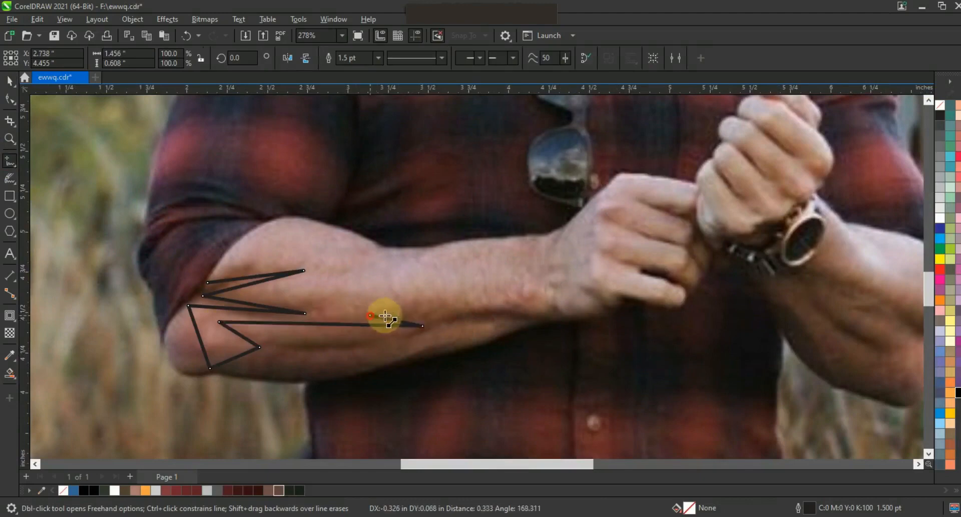
left_click(545, 320)
left_click(546, 299)
left_click(597, 310)
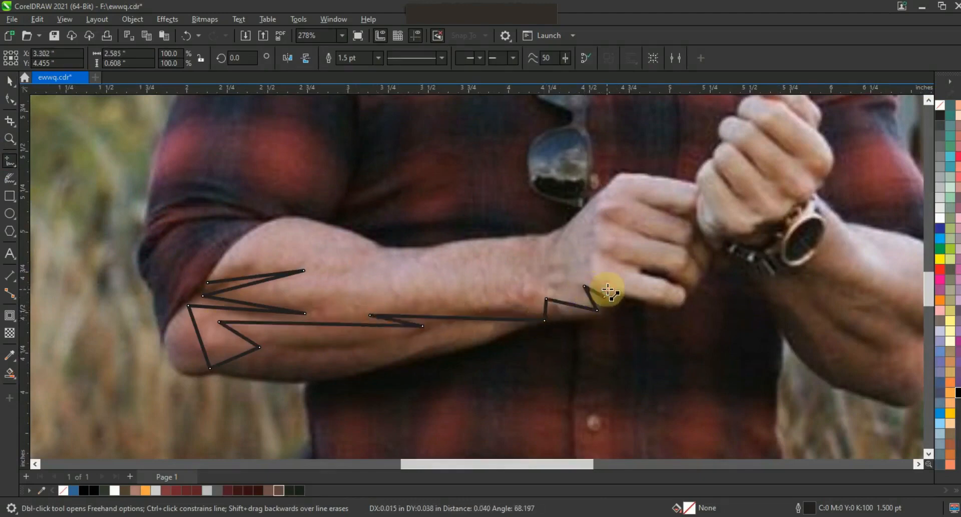
- Continue the highlight outline around the four fingers and back along the forearm's upper edge, closing it at the sleeve
left_click(673, 287)
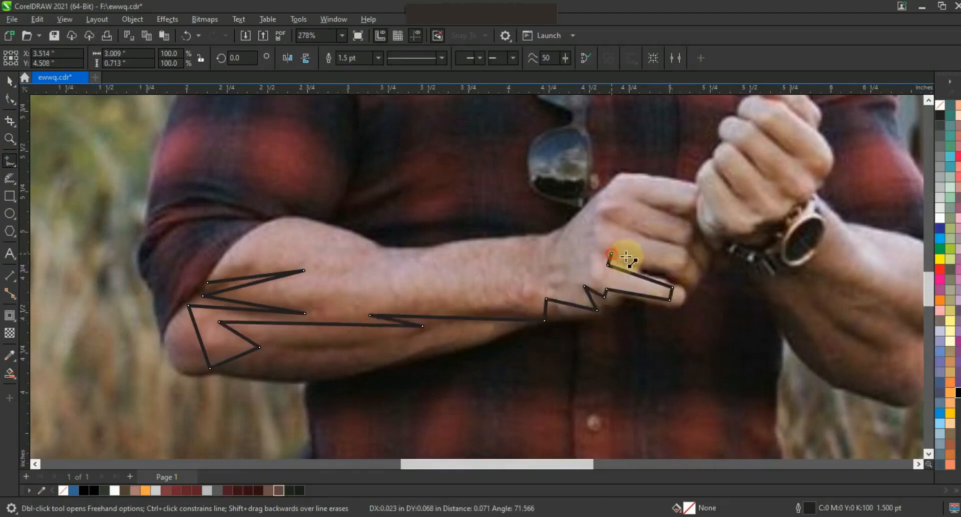
left_click(622, 229)
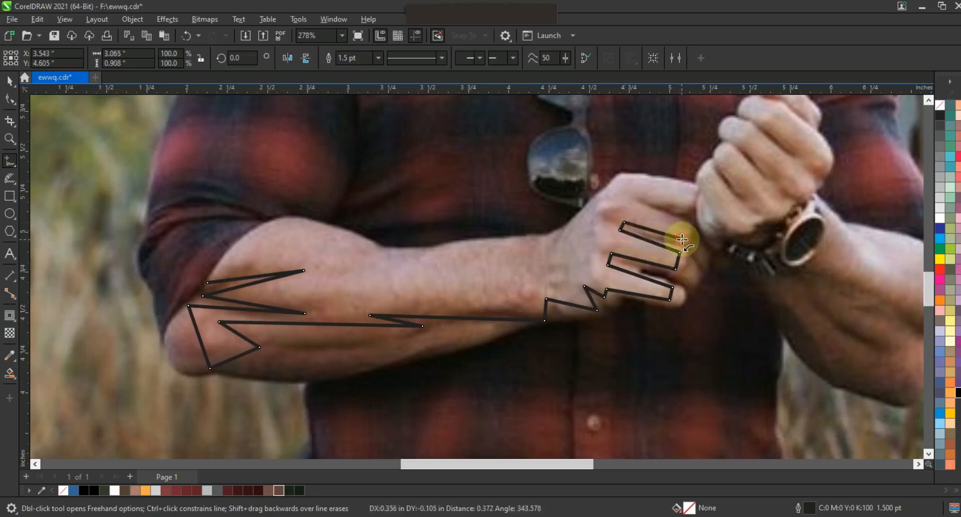
left_click(612, 186)
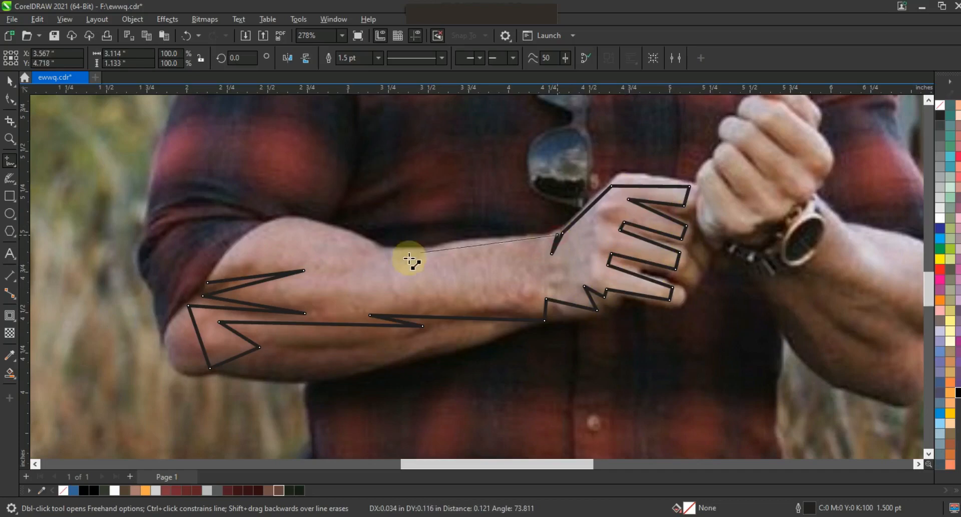
left_click(424, 254)
left_click(293, 220)
left_click(207, 282)
- Bend the upper forearm segments of the highlight outline to follow the muscle contour in the photo
left_click(10, 99)
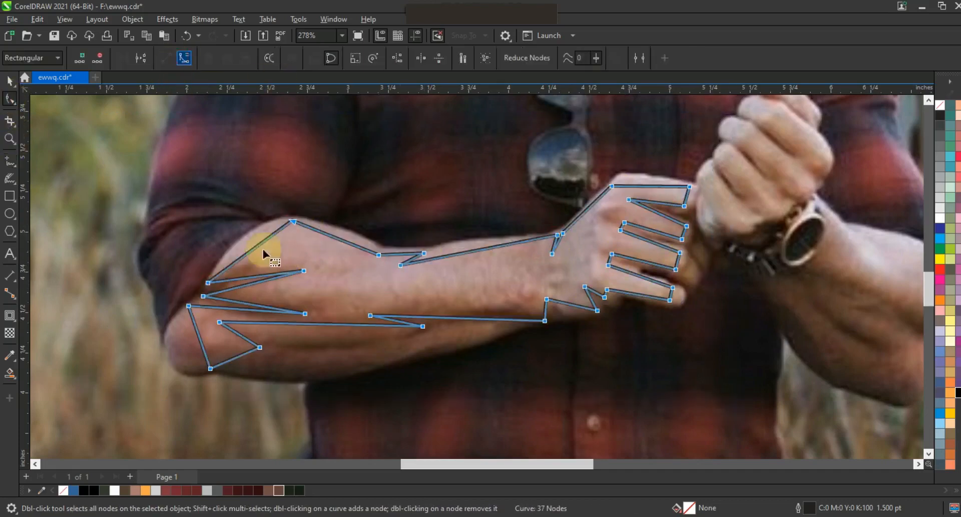
left_click_drag(250, 251, 232, 251)
left_click_drag(334, 236, 333, 232)
left_click_drag(466, 253, 449, 247)
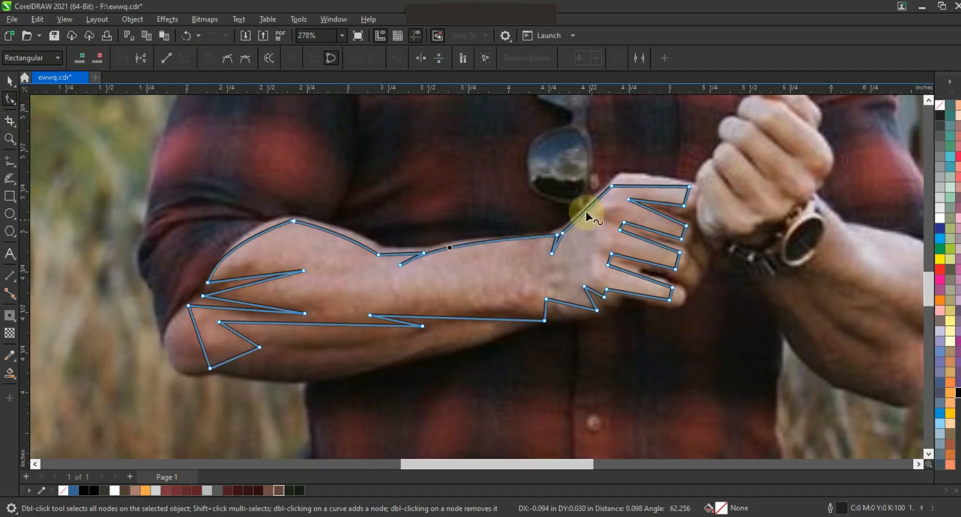
- Curve the back of the hand and round the four fingertips of the highlight outline
left_click_drag(636, 186, 637, 180)
left_click_drag(687, 195, 657, 201)
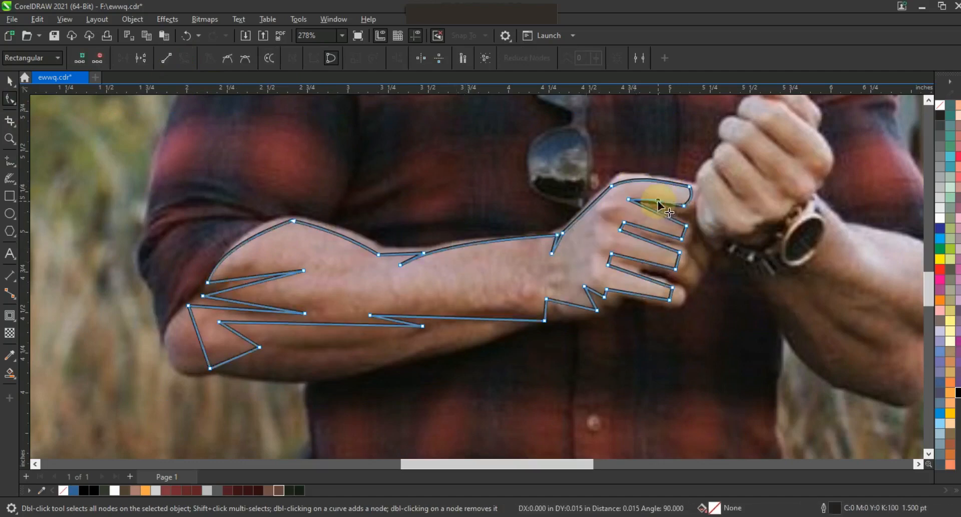
left_click_drag(686, 231, 688, 232)
left_click_drag(678, 260, 684, 260)
left_click_drag(671, 294, 675, 292)
left_click_drag(674, 293, 675, 293)
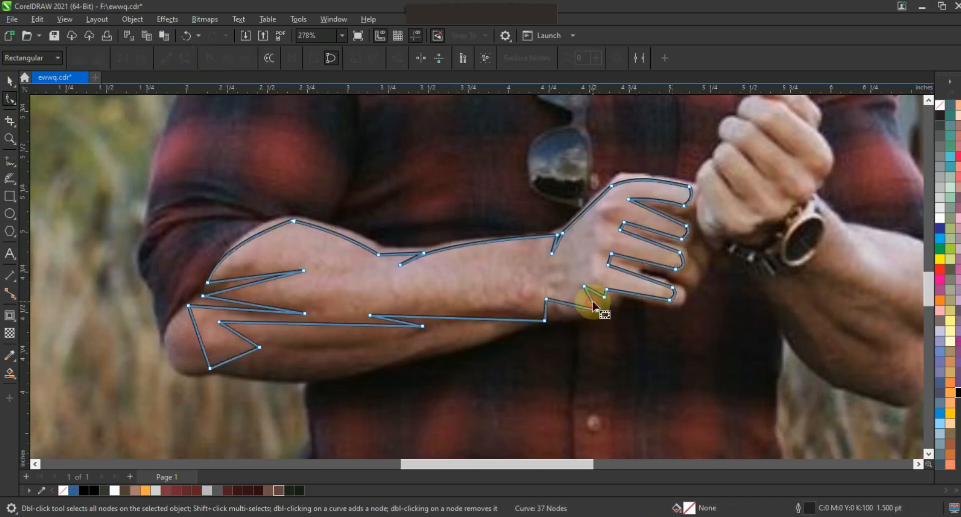
- Curve the wrist, lower forearm and elbow segments of the highlight outline to match the muscles
left_click_drag(577, 306, 575, 312)
left_click(494, 316)
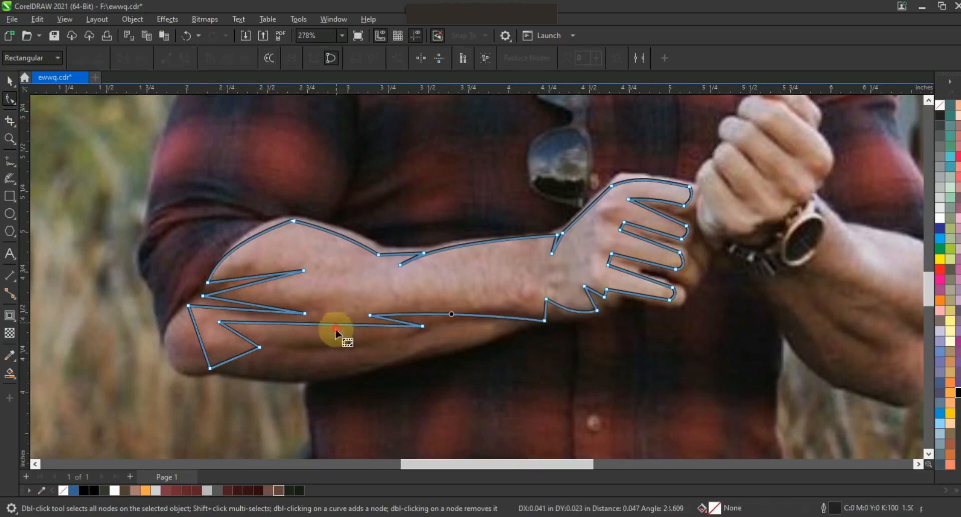
left_click_drag(326, 324, 328, 343)
left_click(199, 345)
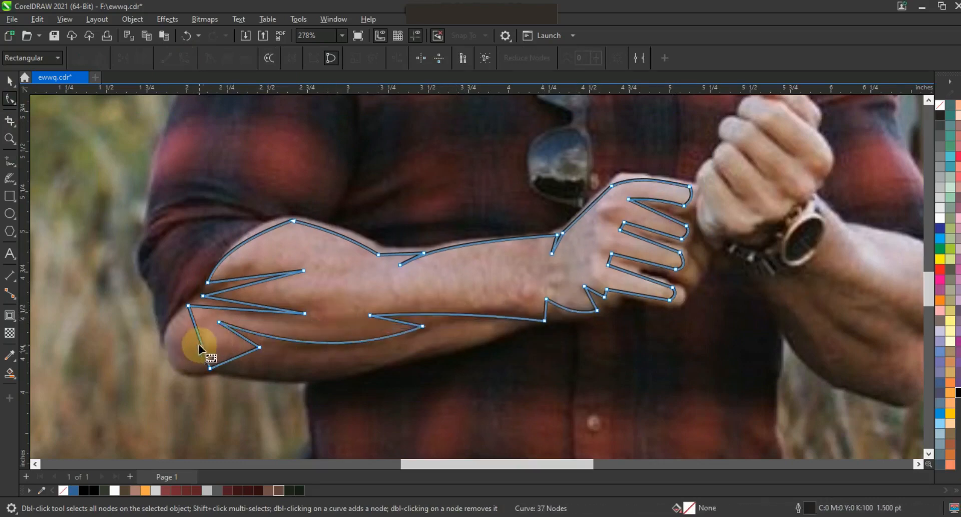
left_click_drag(200, 345, 171, 353)
left_click_drag(228, 308, 251, 300)
left_click_drag(248, 277, 249, 273)
- Fill the traced arm highlight with brown #63453F and move it onto the black folded arm in the emblem
left_click(10, 81)
left_click(136, 490)
key("F3")
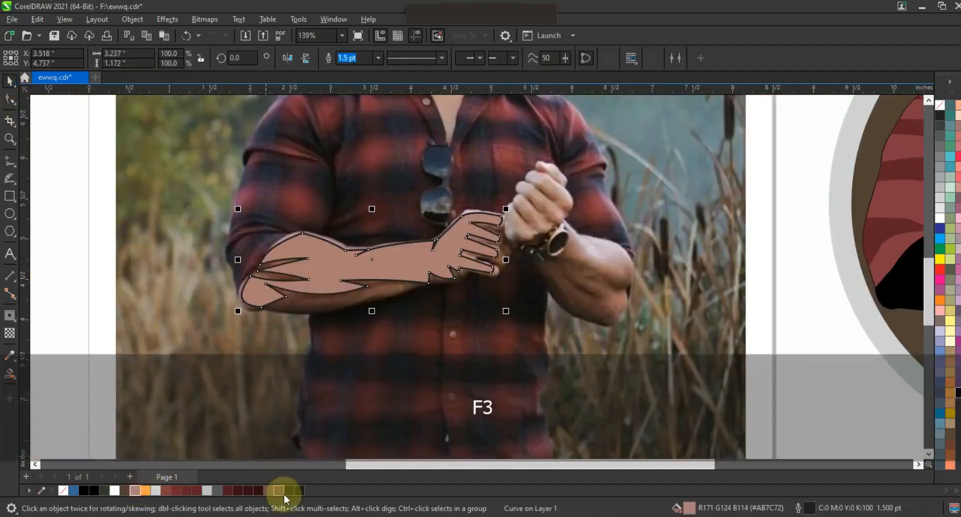
left_click(279, 490)
key("F3")
left_click_drag(324, 298, 640, 325)
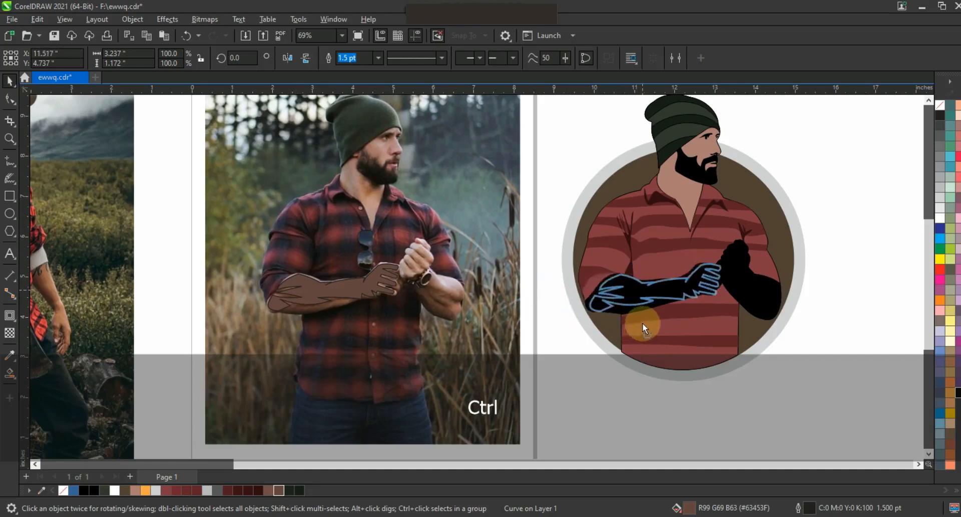
- Recolor the arm highlight to light skin #AB7C72 and remove its outline
left_click(133, 492)
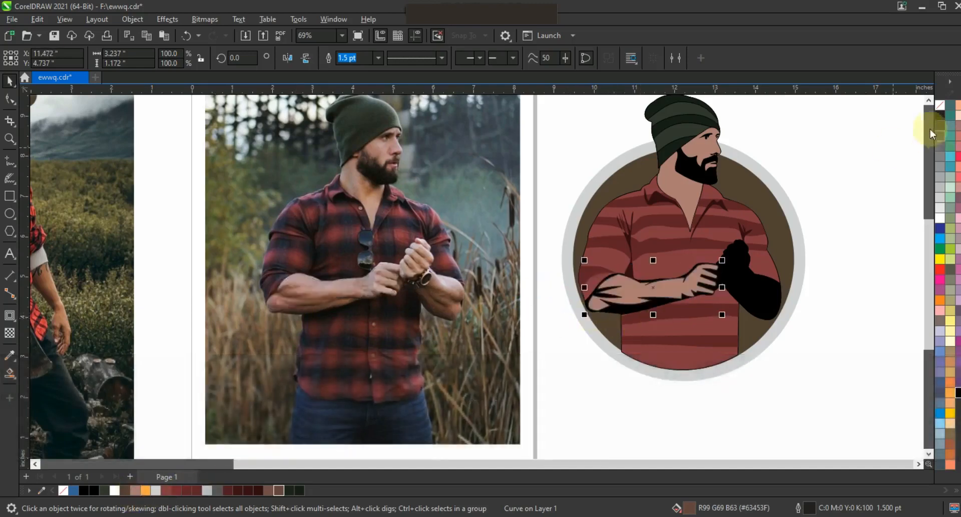
right_click(940, 105)
left_click(868, 202)
- Fill the black arm base shape behind the highlight with dark brown #452E29
left_click(725, 295)
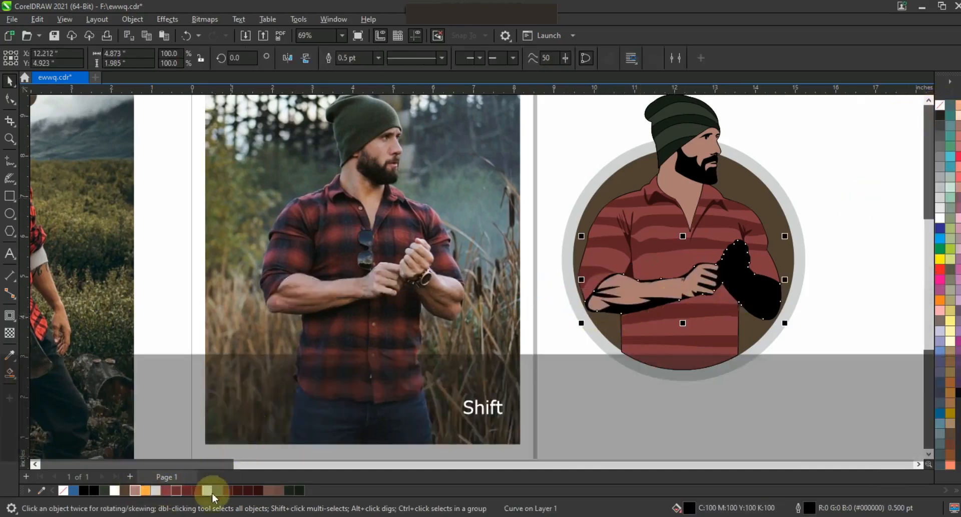
left_click(276, 490)
left_click(10, 375)
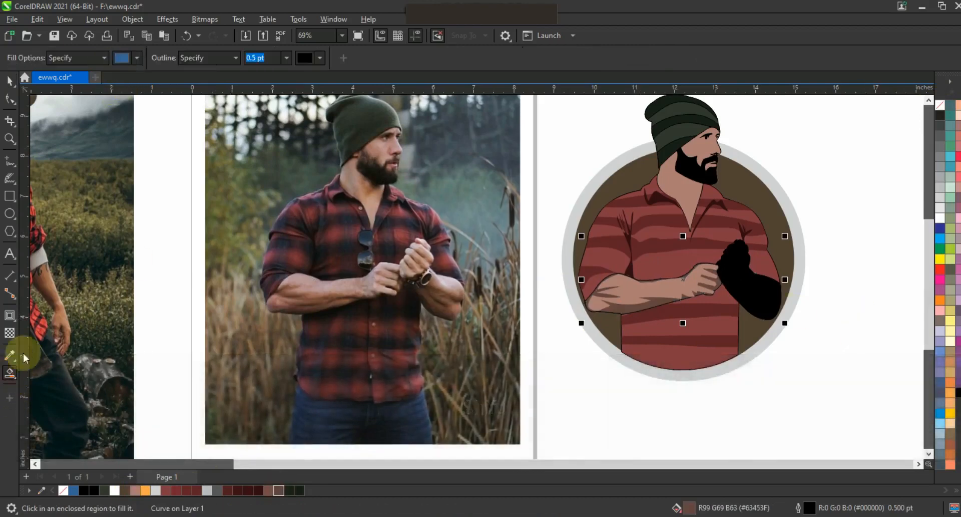
left_click(14, 376)
left_click(50, 369)
left_click(192, 57)
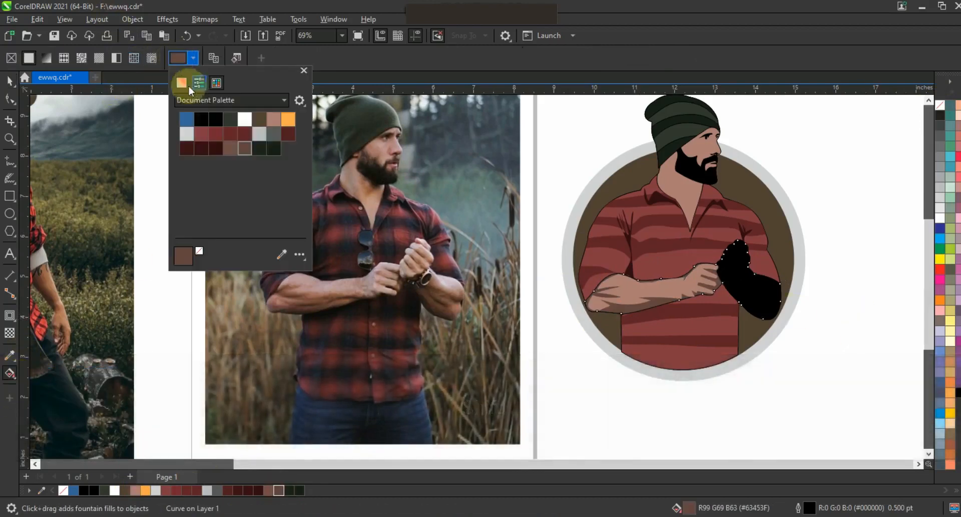
left_click(209, 173)
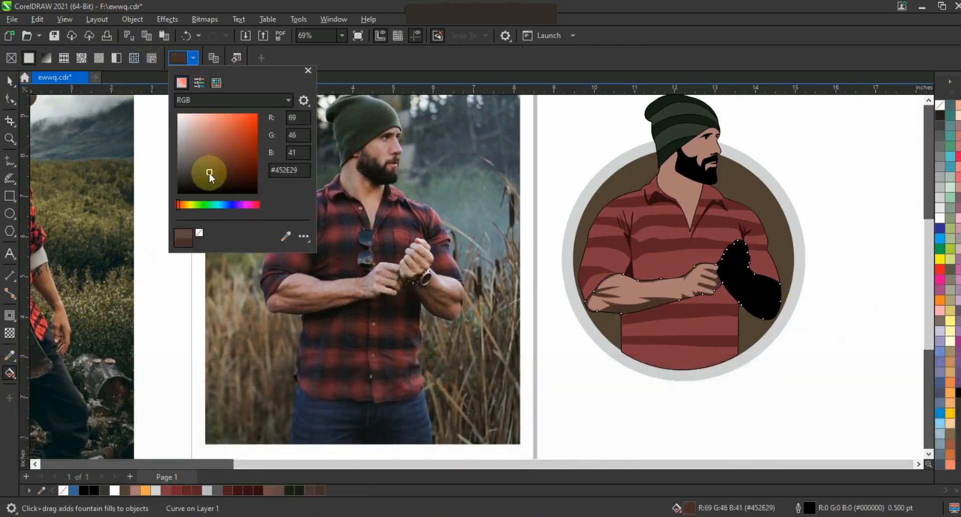
- Recolor the folded arm's highlight to brown #704E47 and deselect it
left_click(10, 81)
left_click(636, 294)
left_click(271, 491)
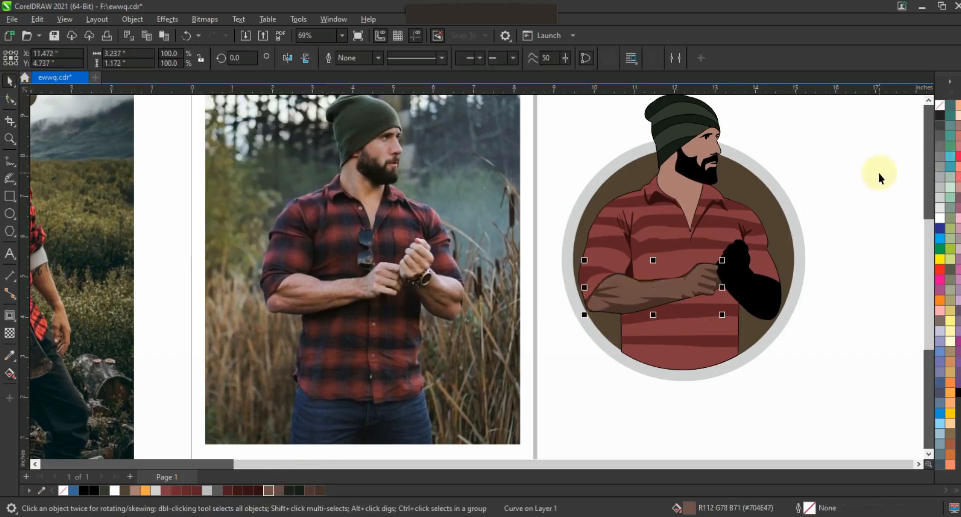
left_click(867, 164)
- Select the arm shapes together and remove their outlines
left_click_drag(863, 225, 571, 338)
right_click(943, 104)
left_click(843, 210)
key("F3")
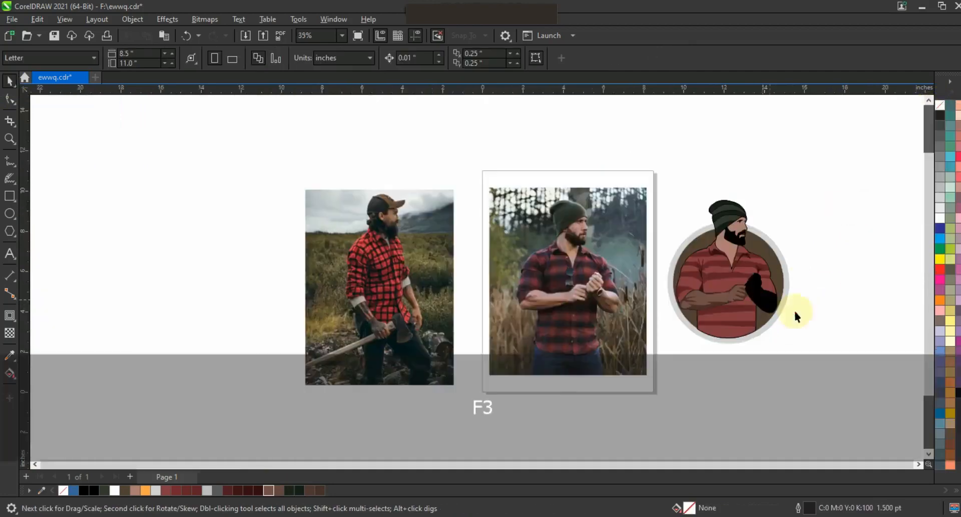
- Tint the folded arm's highlight to the lighter brown #936A60
left_click(718, 299)
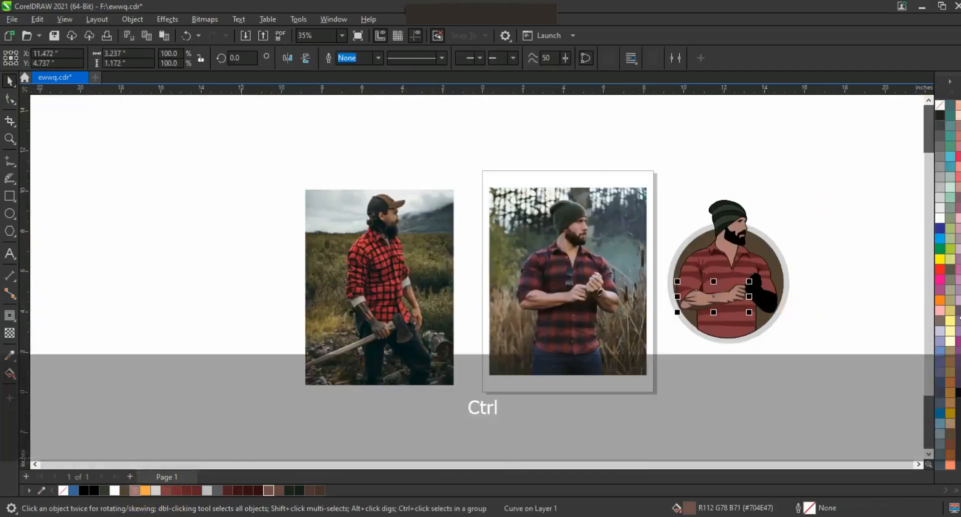
left_click(278, 488)
left_click(867, 278)
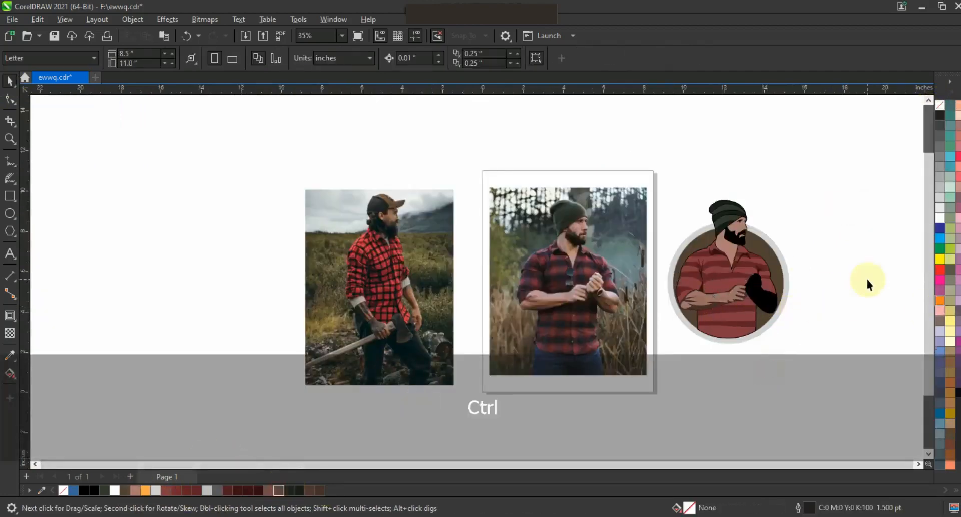
- Trace the upper muscle highlight on the forearm wearing the watch and curve its edges to the photo
left_click_drag(573, 269, 673, 341)
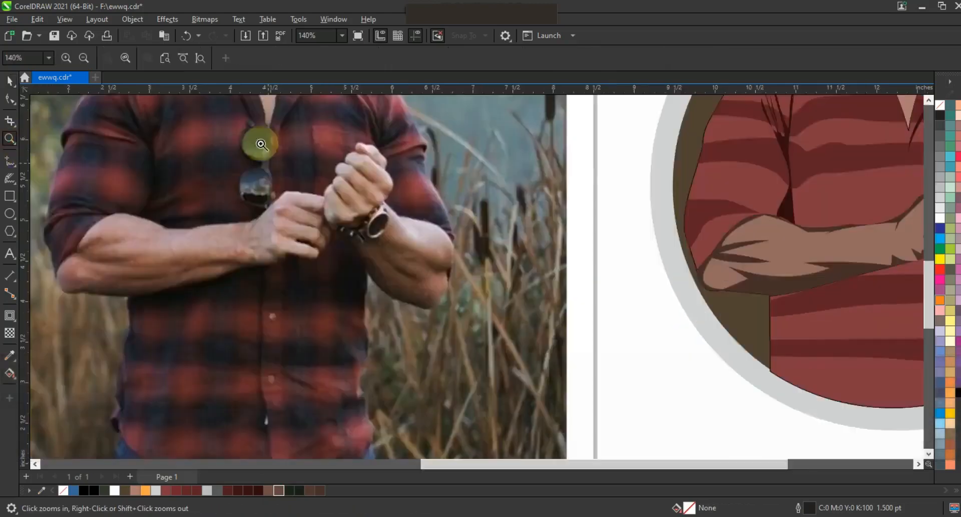
left_click_drag(279, 168, 566, 369)
left_click(9, 160)
left_click(456, 229)
left_click(399, 232)
key("F10")
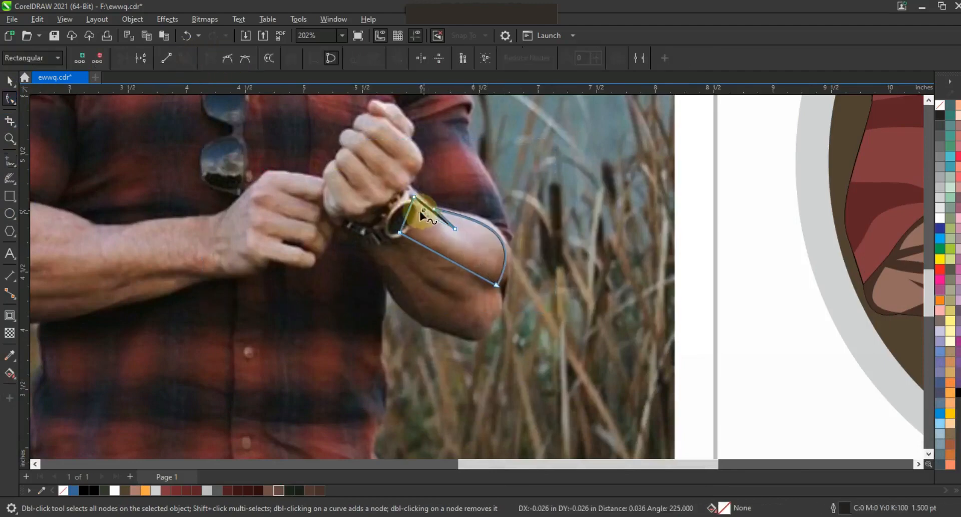
- Trace a closed six-node highlight over the lower muscle of the forearm wearing the watch
key("F5")
left_click(381, 246)
double_click(457, 300)
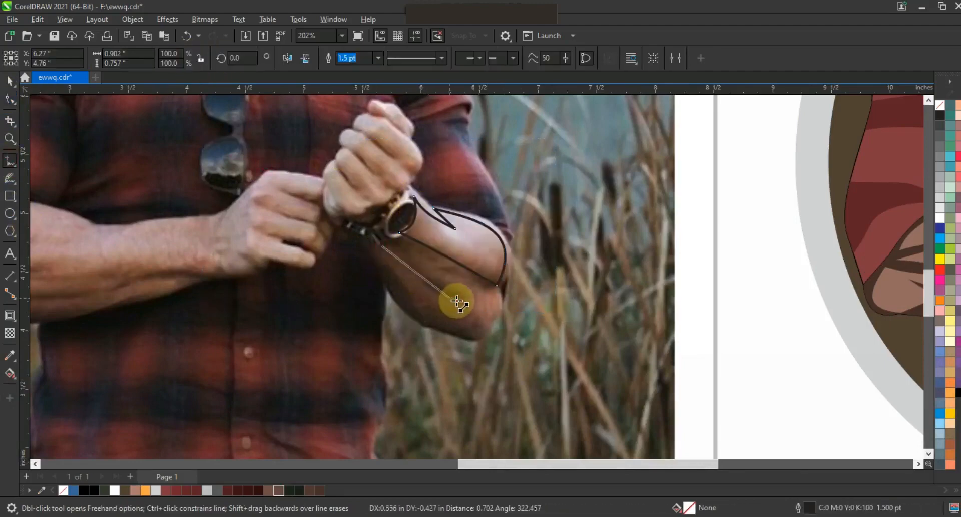
double_click(402, 240)
double_click(494, 298)
double_click(473, 335)
left_click(382, 245)
- Bend the lower muscle highlight's edges to follow the forearm and elbow contours
double_click(9, 99)
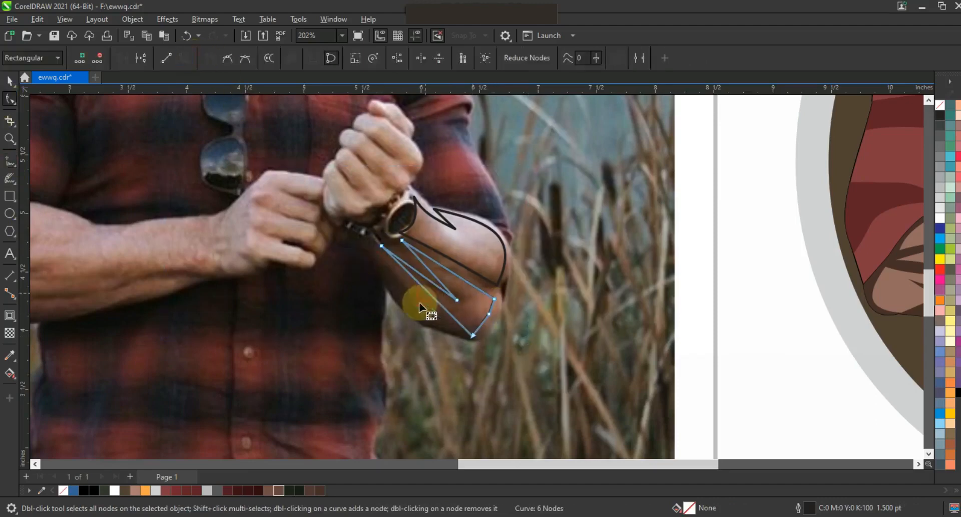
left_click_drag(423, 299, 411, 308)
left_click_drag(424, 276, 416, 282)
left_click_drag(430, 270, 422, 276)
left_click_drag(491, 308, 485, 320)
- Select both traced forearm highlights and copy the fill of the folded arm's highlight to them
left_click(10, 80)
left_click(438, 231, "shift")
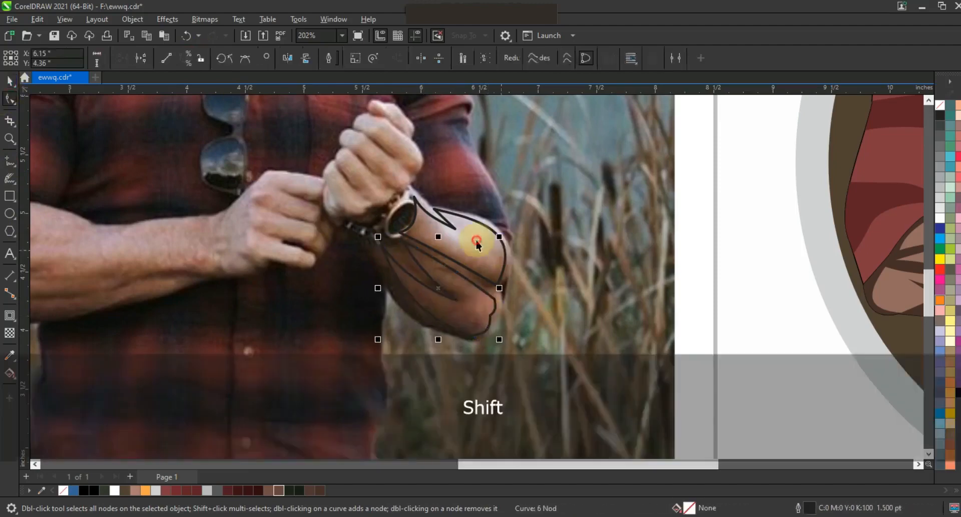
left_click(278, 490)
key("F3")
left_click(37, 19)
left_click(82, 104)
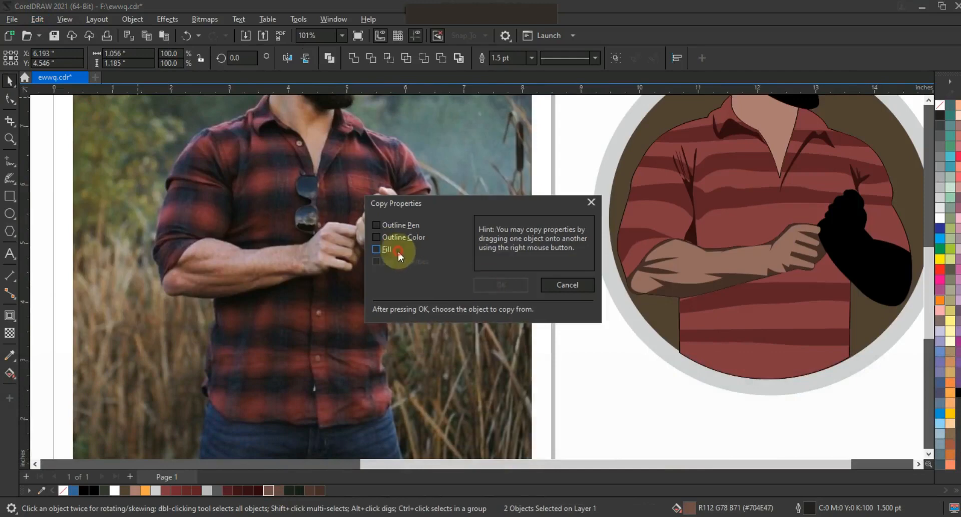
left_click(398, 252)
left_click(501, 284)
left_click(686, 263)
- Move the two highlights onto the emblem's black arm and fill that arm with dark brown
left_click_drag(424, 273, 884, 322)
left_click(835, 229)
left_click(320, 490)
- Select the two placed forearm highlights, remove their outlines and deselect them
left_click(890, 262)
left_click(883, 282, "shift")
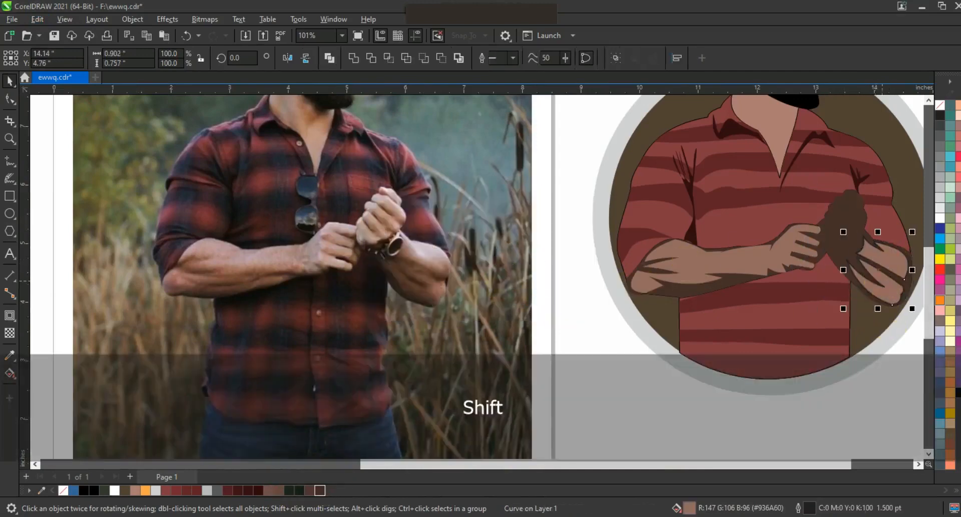
right_click(937, 105)
left_click(922, 113)
left_click(611, 403)
key("Escape")
- Draw freehand highlight shapes over the fingers and knuckles of the raised fist in the photo
scroll(816, 268, "down", 2)
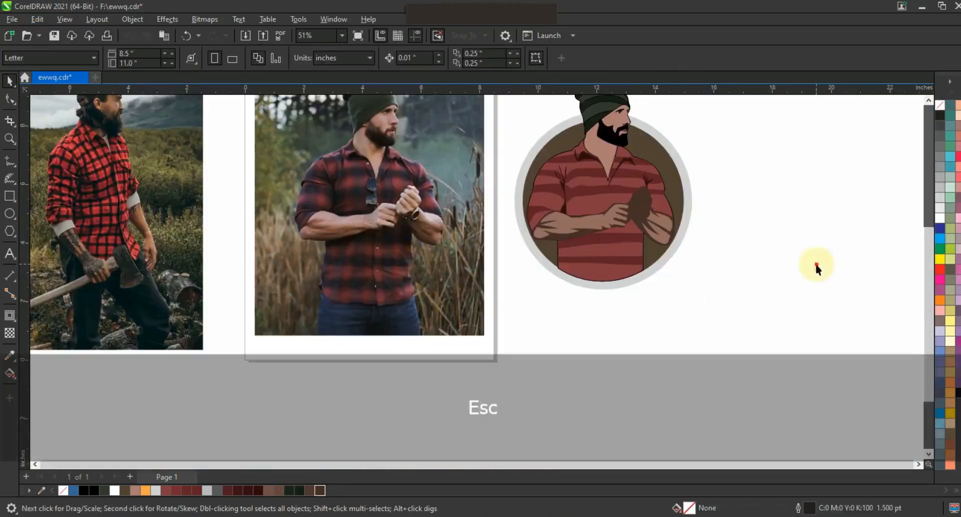
left_click(11, 142)
left_click(56, 140)
left_click_drag(405, 208, 795, 344)
left_click(400, 281)
left_click_drag(128, 154, 373, 307)
left_click(9, 160)
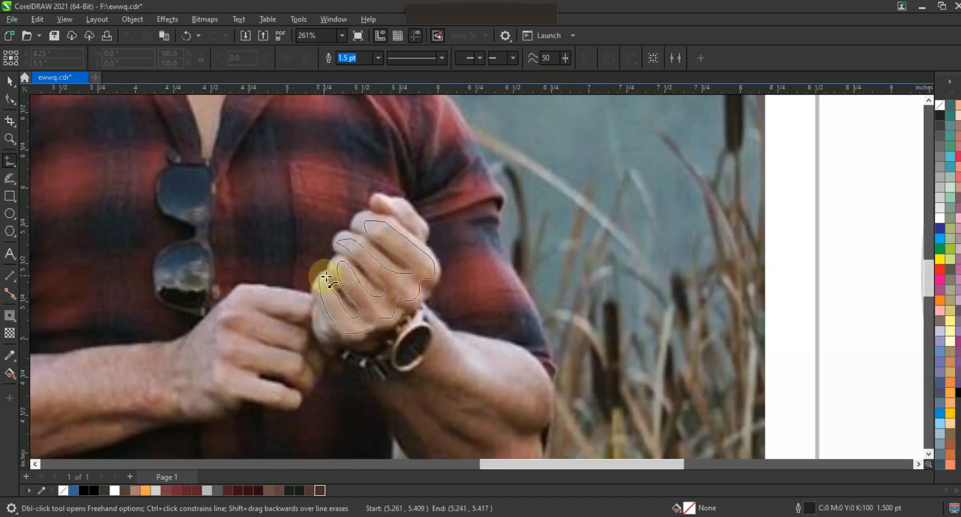
left_click_drag(327, 277, 326, 277)
left_click_drag(382, 204, 380, 203)
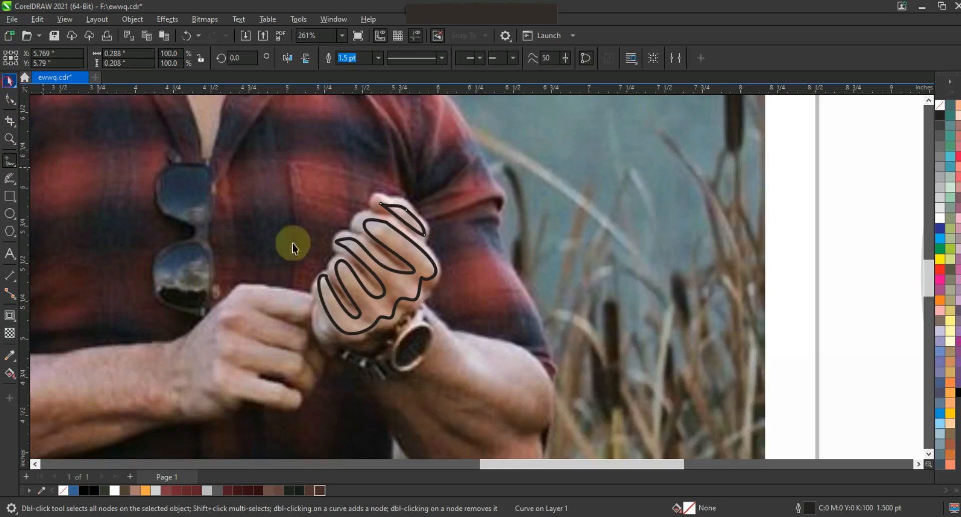
- Select both fist highlights, fill them with brown tinted to #7B574F and remove their outlines
left_click(10, 81)
left_click(420, 294, "shift")
left_click(269, 490)
left_click(133, 490, "ctrl")
right_click(940, 105)
left_click(921, 112)
- Move the fist highlights onto the emblem figure's dark hand and nudge them slightly down and right
key("F3")
key("F3")
left_click_drag(378, 228, 674, 262)
key("Down")
key("Right")
key("Down")
key("Right")
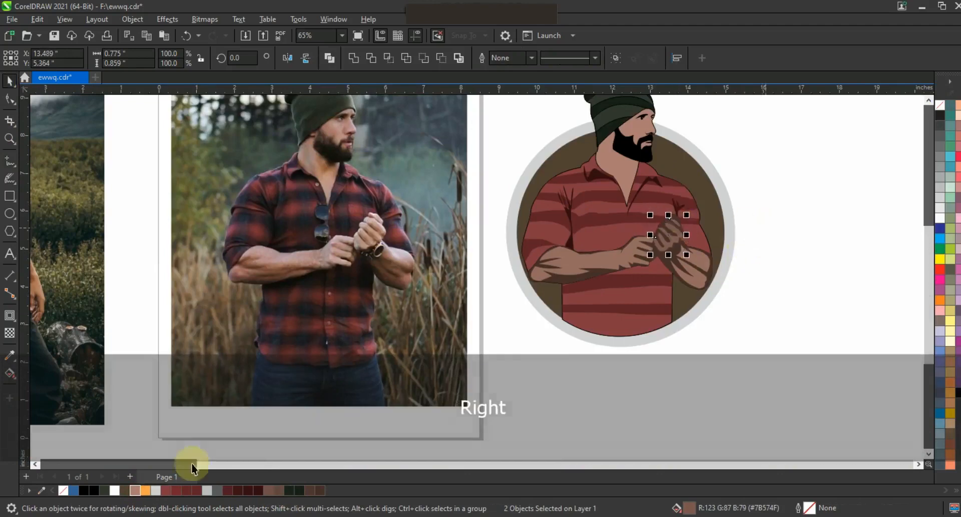
- Copy the forearm highlight's fill to the fist highlights and deselect them
left_click(36, 20)
left_click(64, 99)
left_click(478, 283)
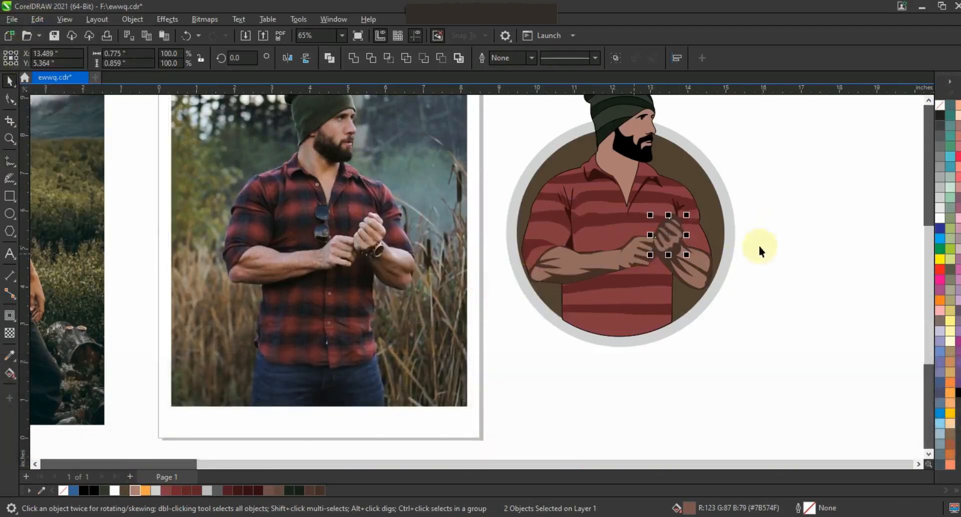
left_click(792, 192)
right_click(939, 107)
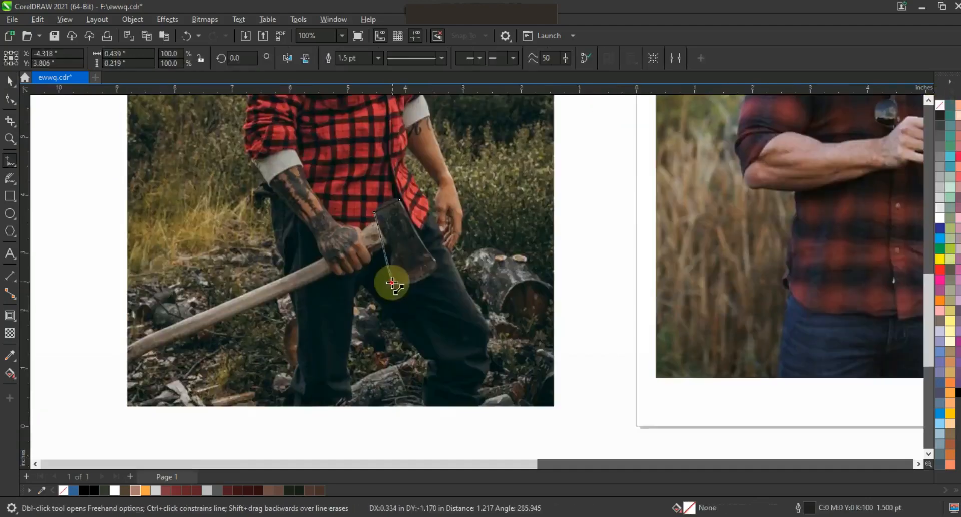
- Outline the axe head in the photo with a closed four-point shape and curve its edges to follow the blade
left_click(435, 265)
left_click(401, 202)
key("F10")
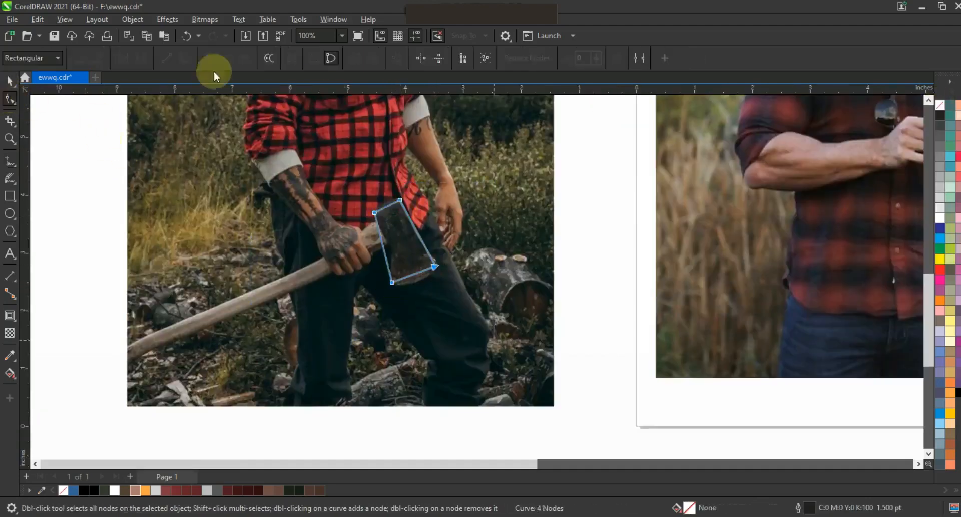
key("F3")
left_click_drag(364, 236, 369, 236)
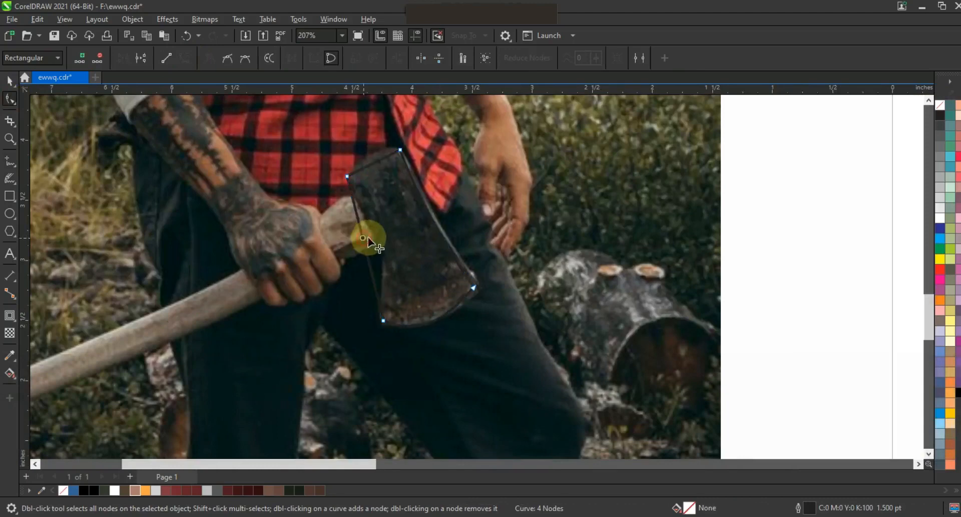
left_click_drag(376, 158, 371, 156)
- Fill the traced axe head with light gray
left_click(10, 139)
right_click(178, 136)
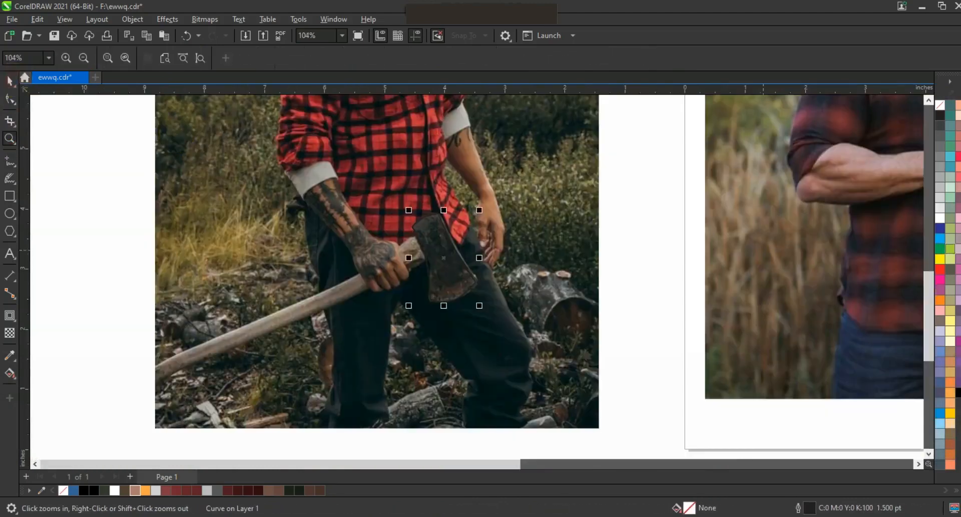
key("space")
left_click(939, 187)
- Trace the axe handle in the photo as a long four-point shape and fill it with brown #704E47
left_click(424, 233)
double_click(186, 352)
double_click(189, 363)
left_click(9, 80)
left_click(268, 490)
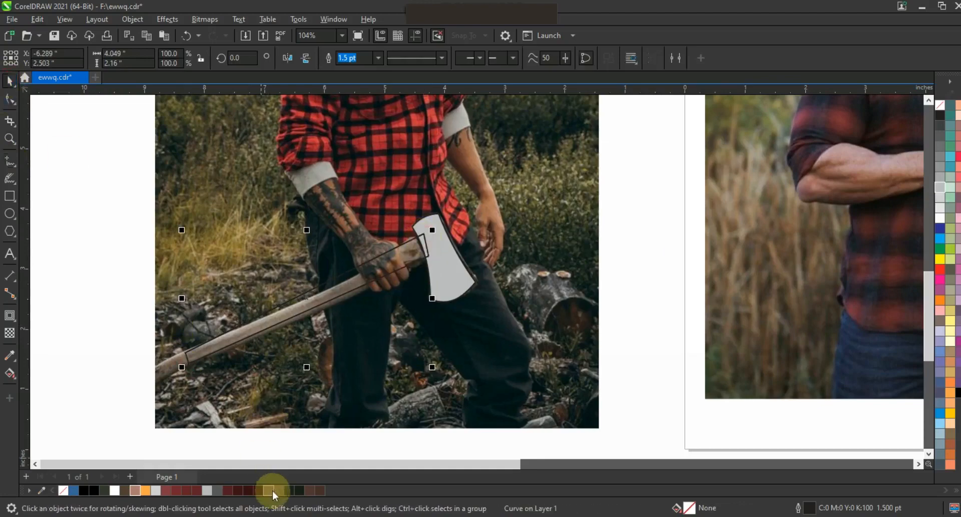
- Move the traced axe head and handle together onto the emblem figure's arms
left_click(440, 294)
left_click(404, 266, "shift")
key("F3")
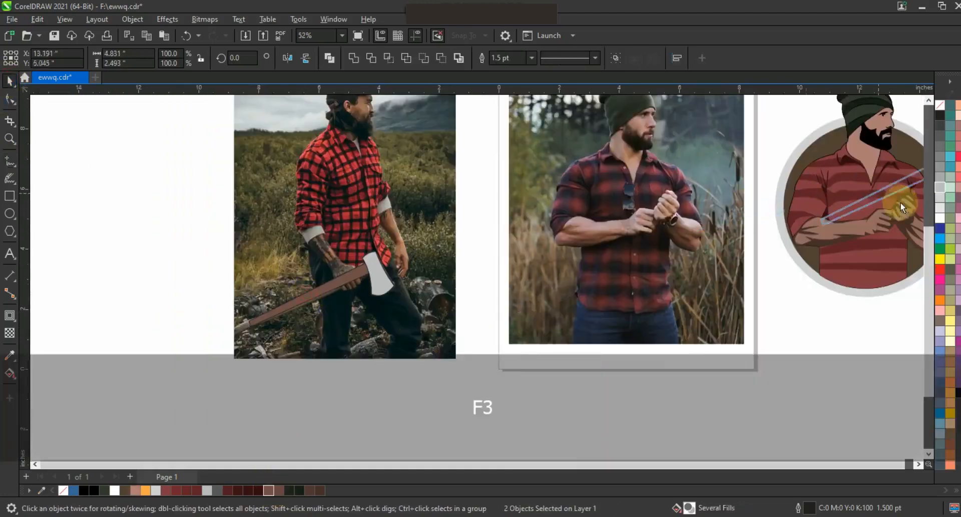
left_click_drag(900, 202, 901, 203)
key("shift+F2")
key("F3")
- Rotate the axe about 6.3° counterclockwise and order it behind the figure's hands but in front of the shirt
left_click(604, 245)
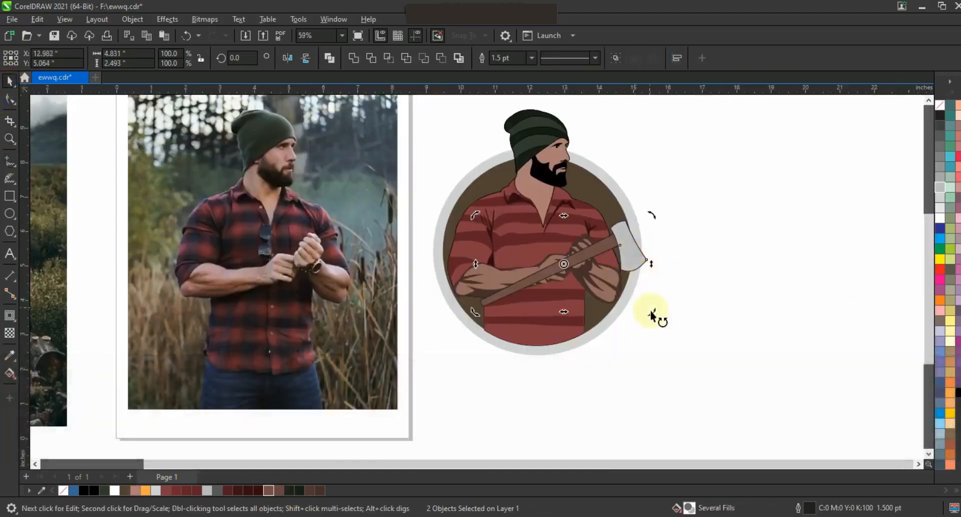
left_click(612, 235)
key("shift+Page_Down")
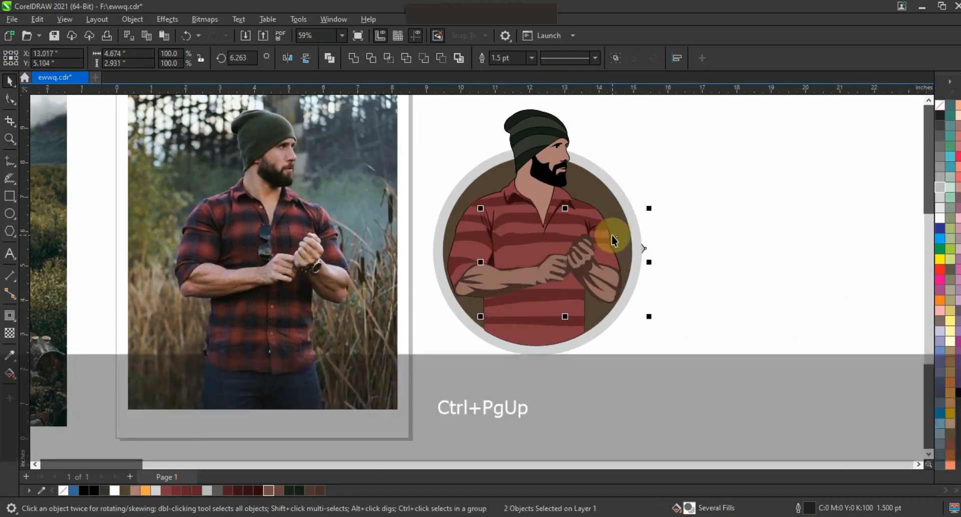
key("shift+Page_Up")
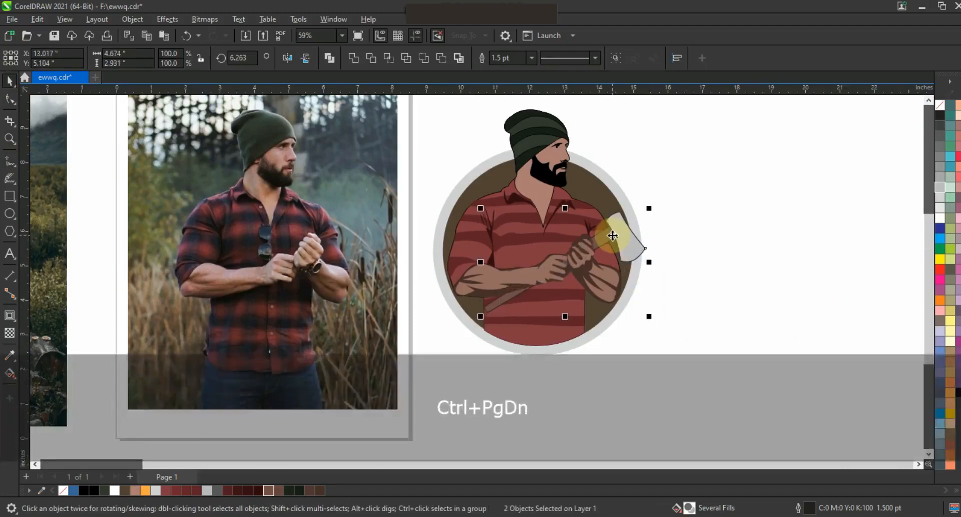
- Enlarge the axe to about 6.5 by 4.1 inches and position it so its head extends beyond the circle
left_click_drag(649, 207, 692, 184)
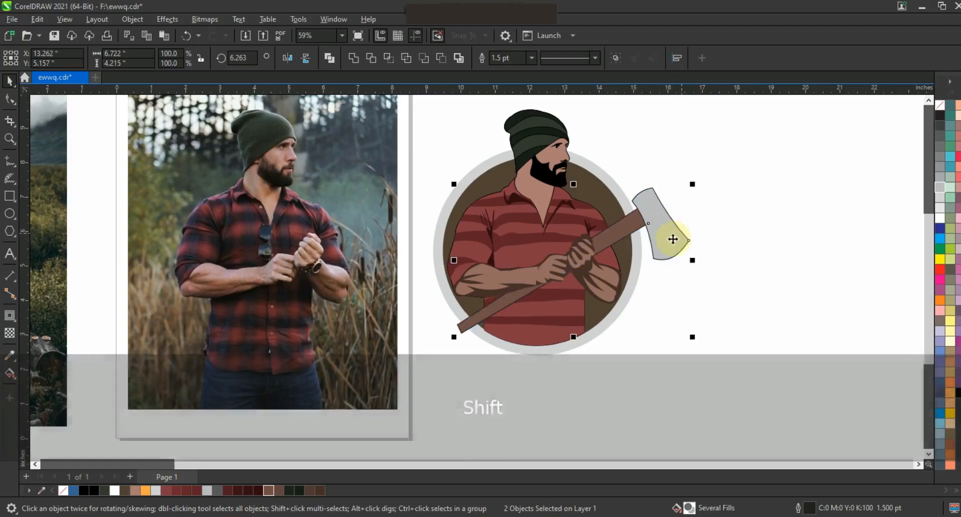
left_click_drag(674, 239, 678, 236)
left_click_drag(699, 183, 695, 184)
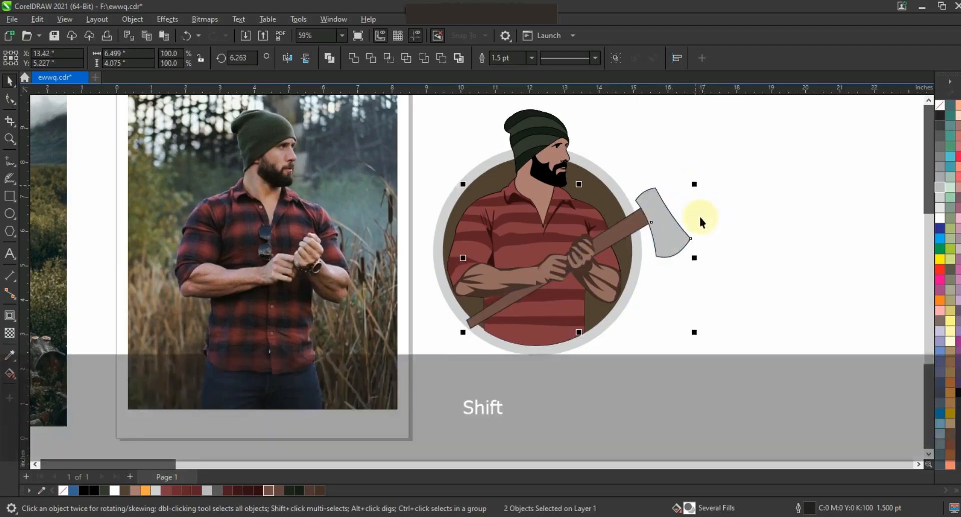
left_click(719, 222)
- Convert the axe handle to curves and trim its lower end to the emblem's inner circle by editing its nodes
left_click(500, 304)
key("shift+F2")
key("F10")
key("ctrl+q")
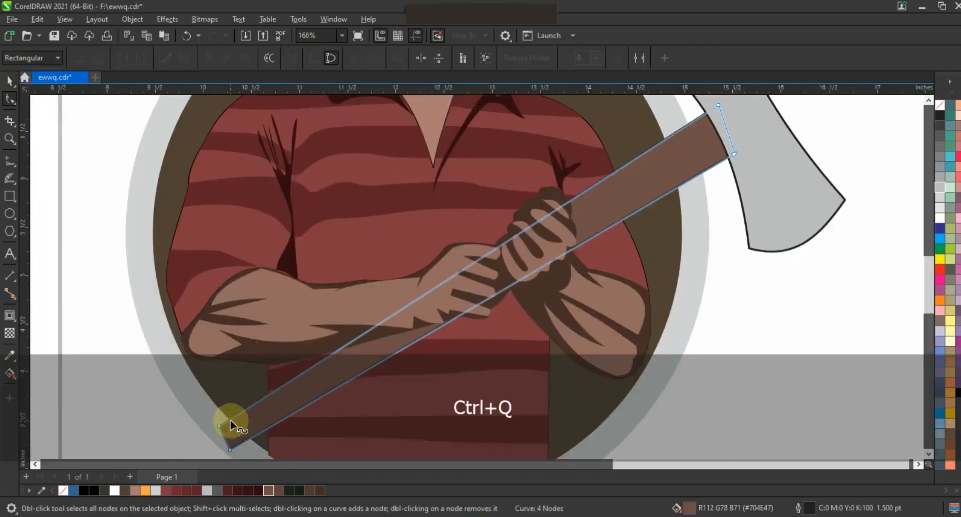
left_click(251, 439)
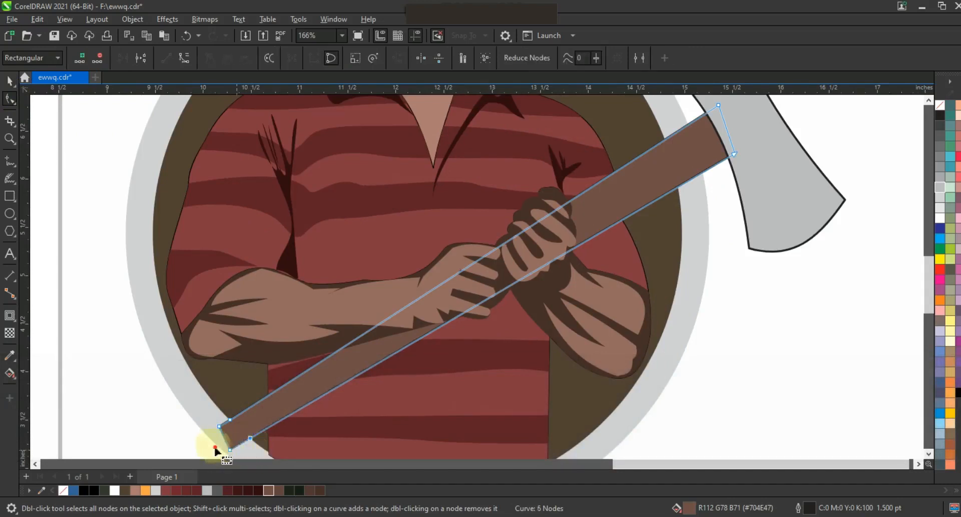
key("Delete")
key("Escape")
left_click(239, 421)
- Remove the axe handle's outline and fill it with dark brown tinted with orange to #764F35
left_click(10, 81)
right_click(940, 106)
left_click(901, 114)
left_click(321, 490)
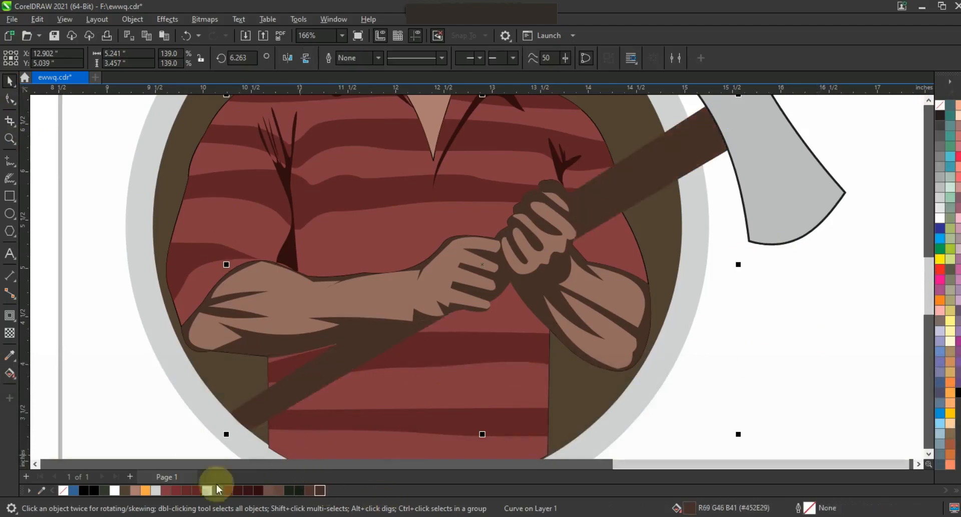
left_click(145, 490, "ctrl")
left_click(145, 490, "ctrl")
left_click(145, 490, "ctrl")
left_click(826, 283)
- Fill the axe head with 90% black and leave it without an outline
key("F3")
key("Escape")
left_click(690, 230)
left_click(940, 125)
left_click(782, 175)
- Add a one-step inside contour with a 0.15-inch offset to the axe handle and separate it as a dark brown stripe
left_click(630, 220)
left_click_drag(617, 220, 608, 274)
left_click(518, 295)
left_click(9, 80)
left_click(97, 19)
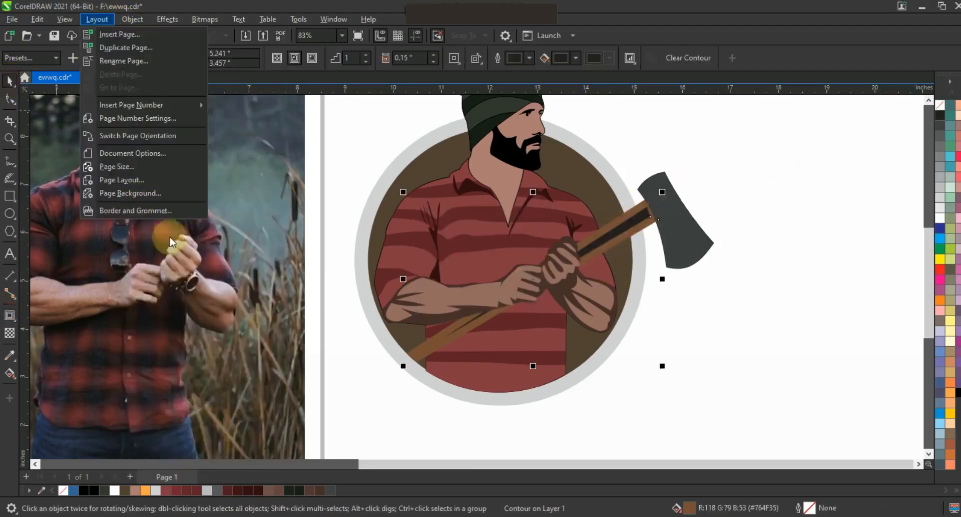
key("Return")
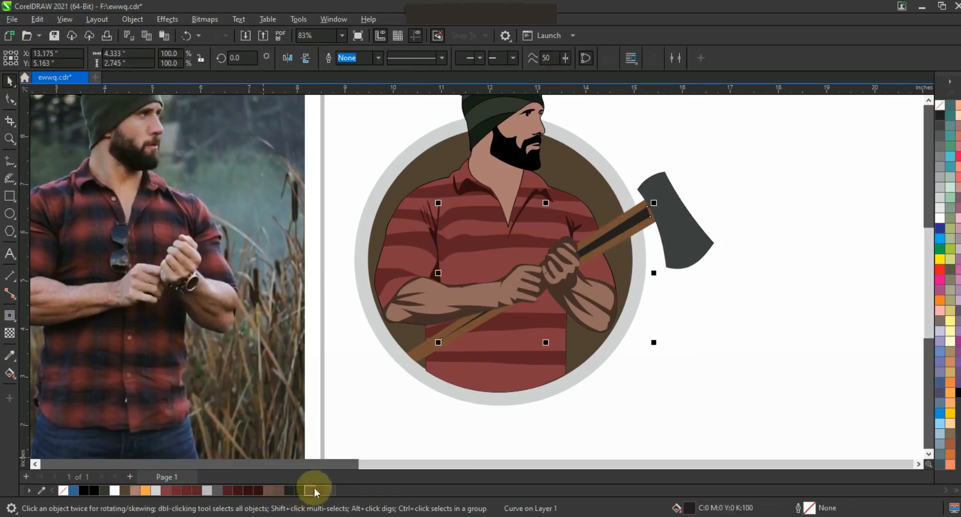
- Duplicate the axe head slightly up from the original and Smart Fill the uncovered sliver along the cutting edge
left_click(678, 235)
left_click_drag(686, 225, 686, 224)
right_click(686, 224)
left_click(14, 377)
left_click(60, 386)
left_click(697, 261)
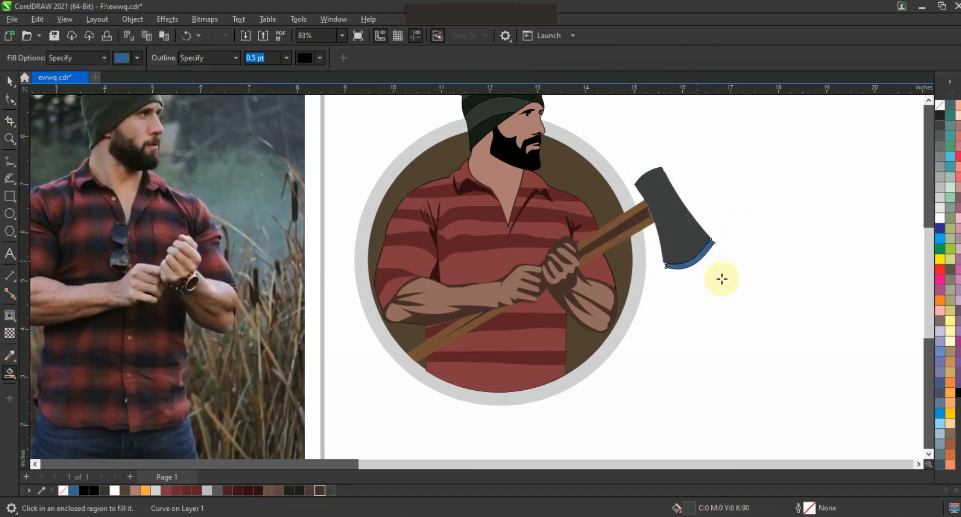
- Delete the offset copy of the axe head, keeping the original head and the filled cutting-edge sliver
left_click(9, 83)
key("Delete")
left_click(697, 261)
key("ctrl+z")
left_click(680, 191)
key("Delete")
- Fill the axe's cutting-edge sliver with medium gray and remove its outline
left_click(694, 260)
left_click(940, 156)
right_click(940, 105)
left_click(930, 111)
left_click(753, 232)
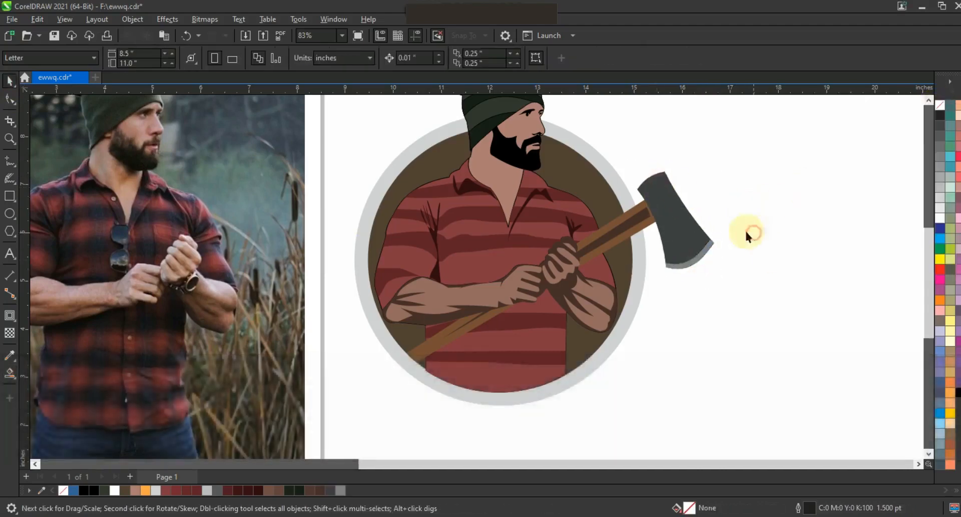
- Select the axe pieces together, scale them down slightly and bring them closer to the figure
key("F3")
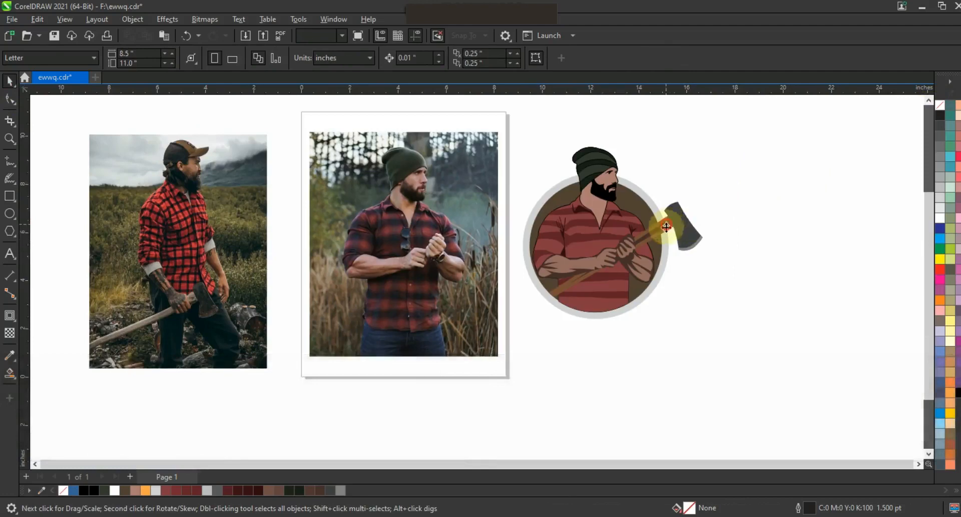
left_click(563, 285, "shift")
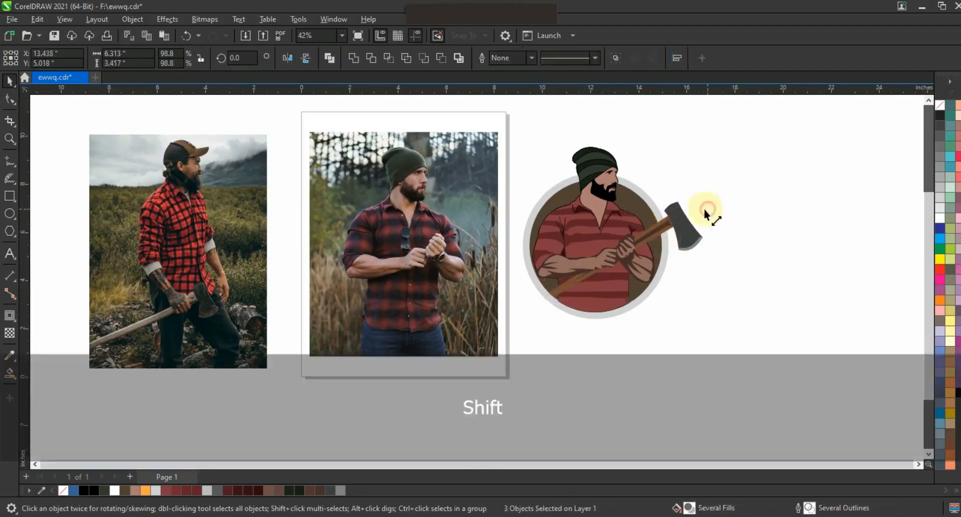
- Recolor the emblem's inner circle in the tan skin tone and its outer ring in dark maroon
left_click(653, 294)
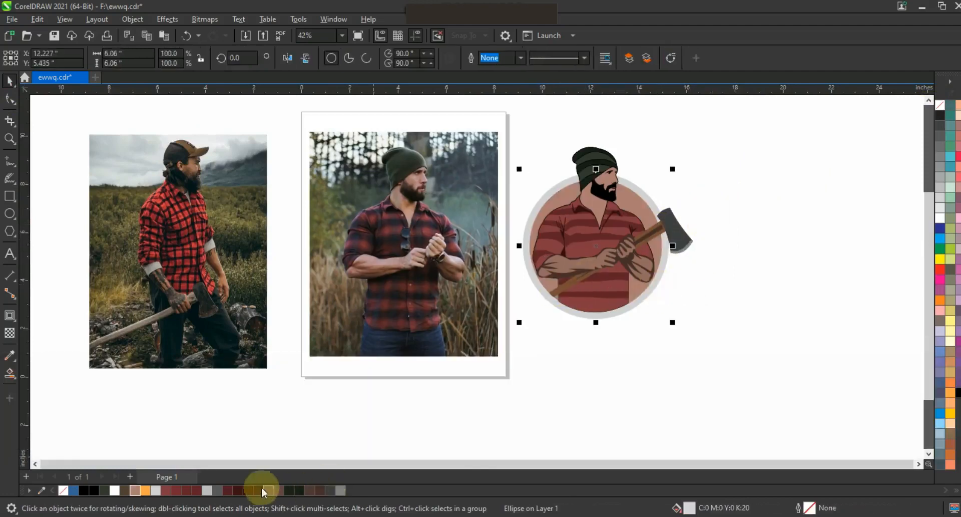
left_click(258, 490)
left_click(819, 299)
- Move the reference photo on the page aside and shift the whole emblem figure farther away from the page
left_click_drag(466, 181, 367, 182)
left_click_drag(500, 144, 711, 335)
left_click_drag(600, 270, 638, 268)
key("shift+F2")
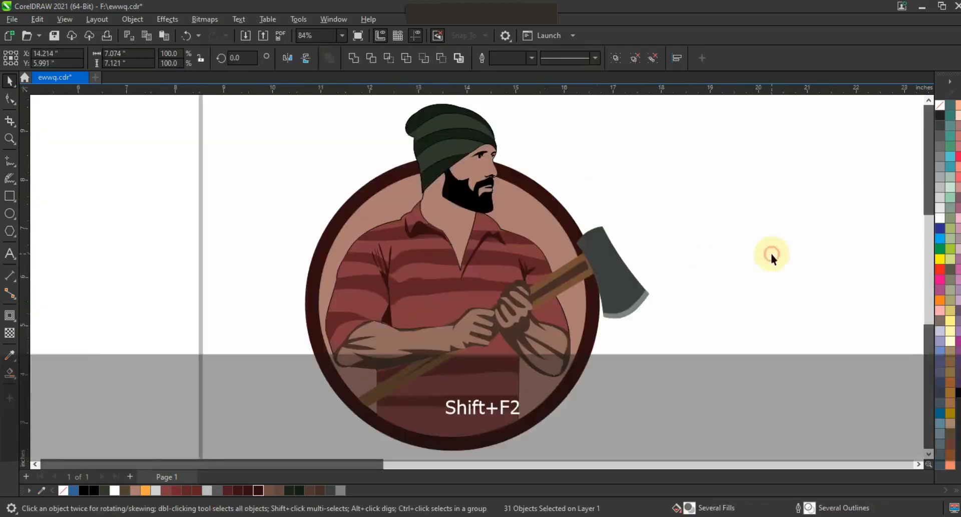